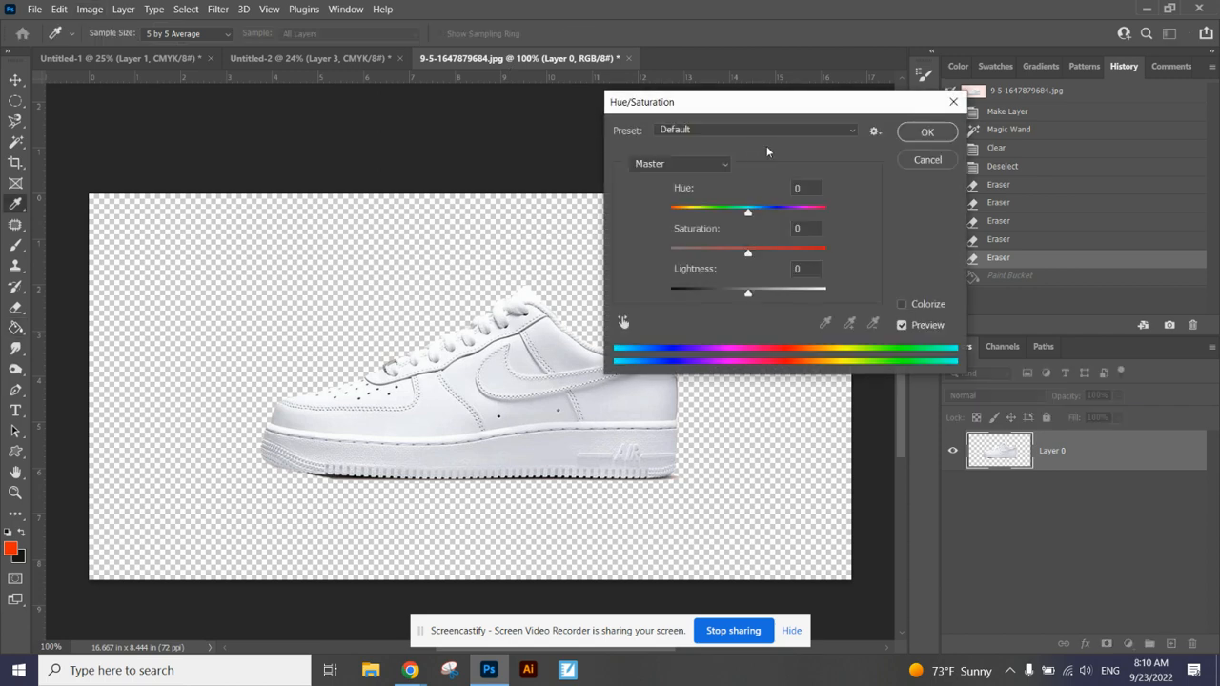
Step: Remove all color from the shoe with Hue/Saturation by setting its saturation to -100
mouse_move(749, 215)
left_mouse_down()
mouse_move(661, 214)
mouse_move(822, 209)
mouse_move(673, 213)
mouse_move(751, 212)
mouse_move(677, 215)
mouse_move(748, 224)
left_mouse_up()
type("0")
left_click_drag(748, 252, 657, 253)
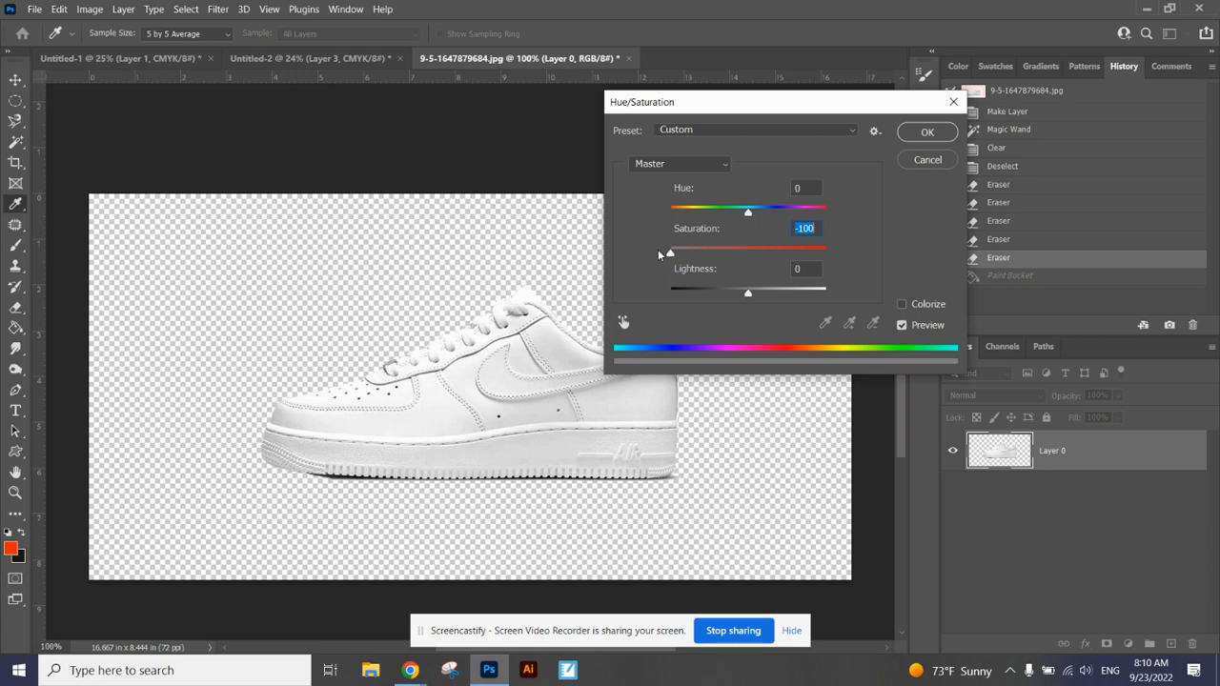
left_click(930, 137)
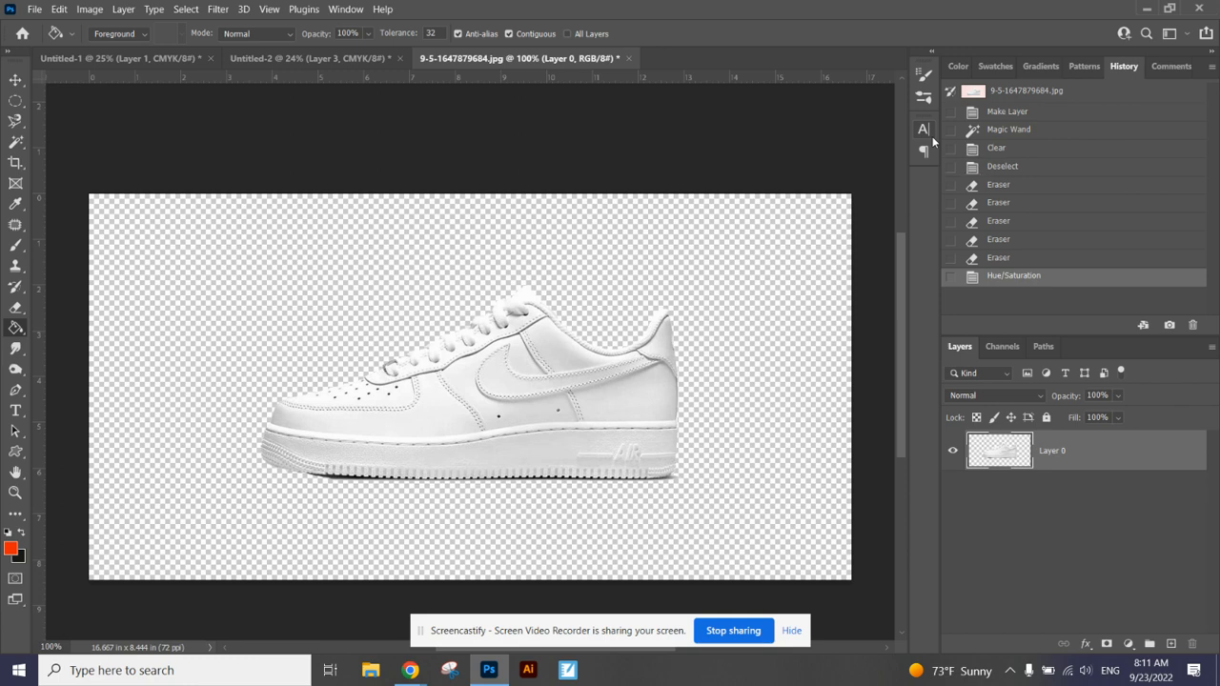
Step: Copy the desaturated shoe from the photo document into the Untitled-2 document as a new layer
left_click(15, 80)
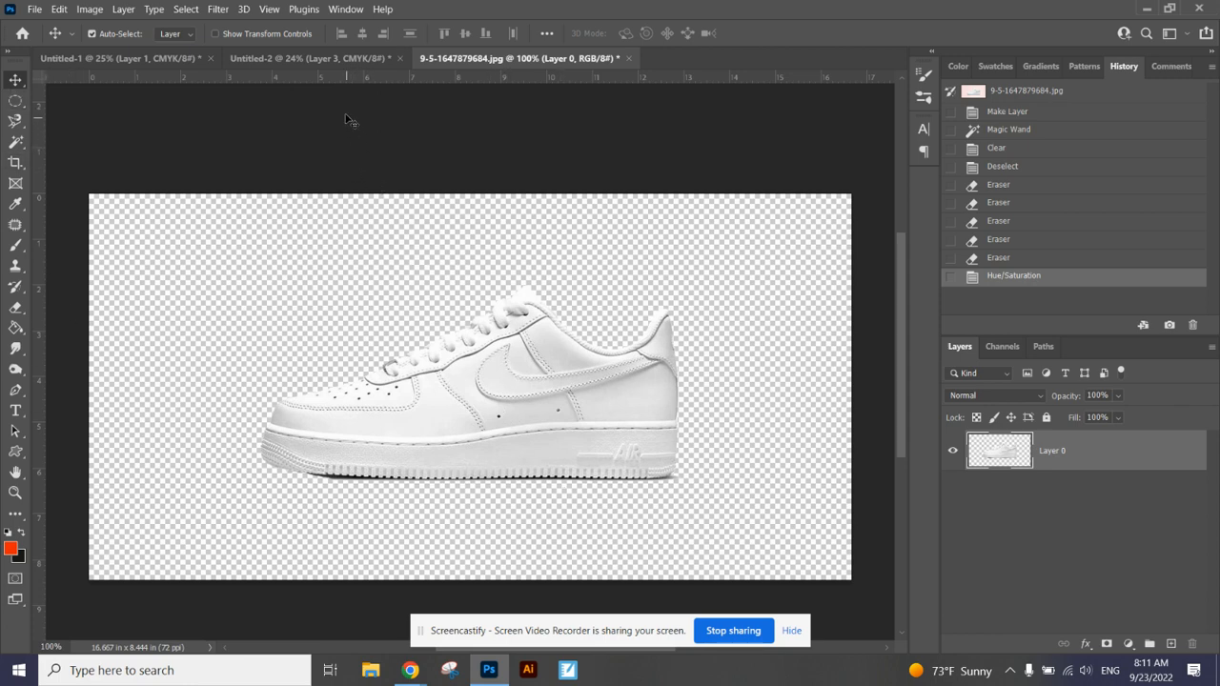
left_click_drag(494, 355, 531, 318)
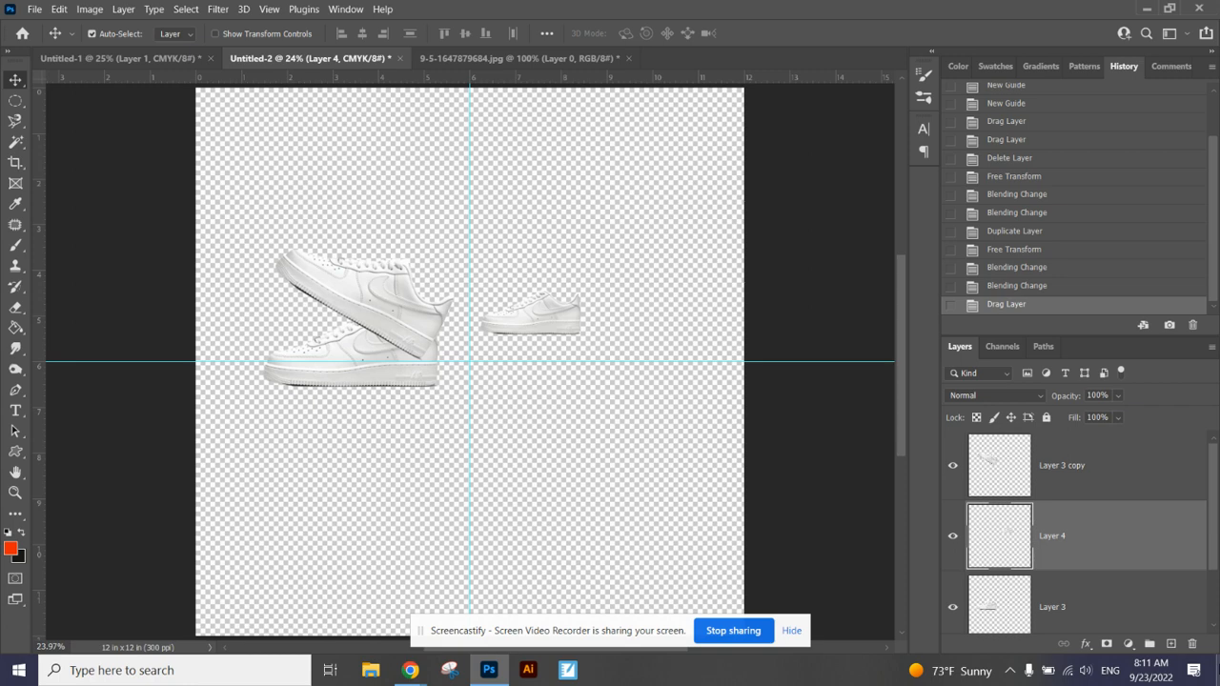
key("Delete")
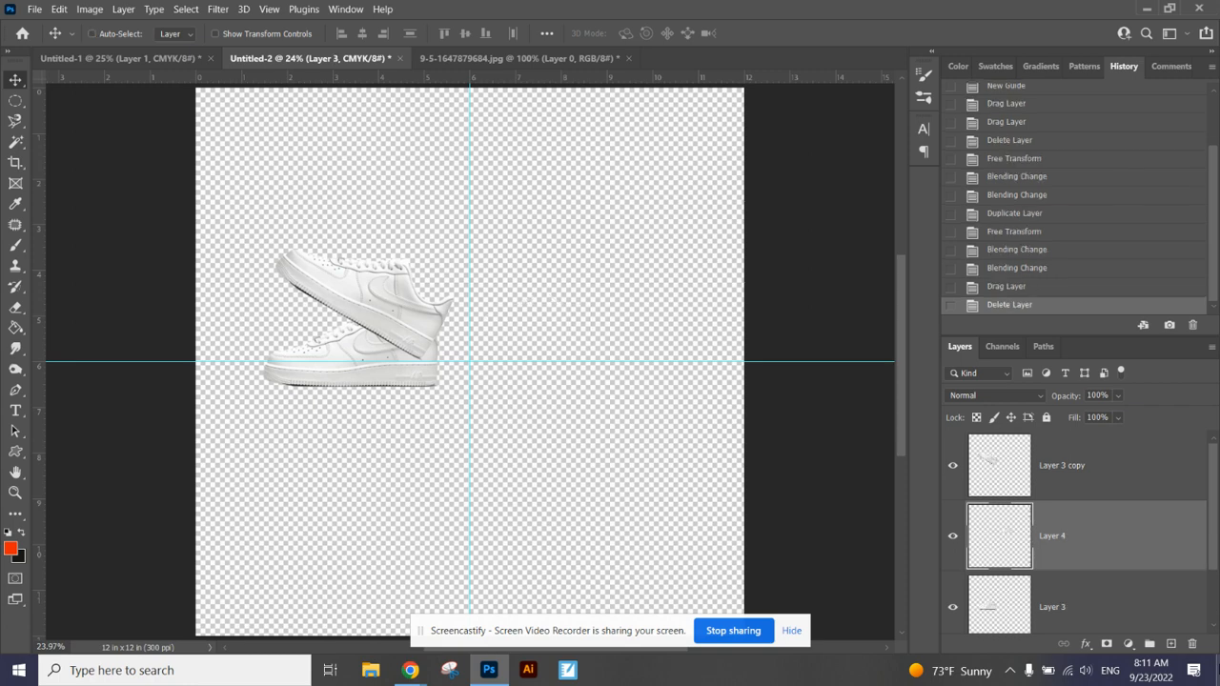
key("ctrl+z")
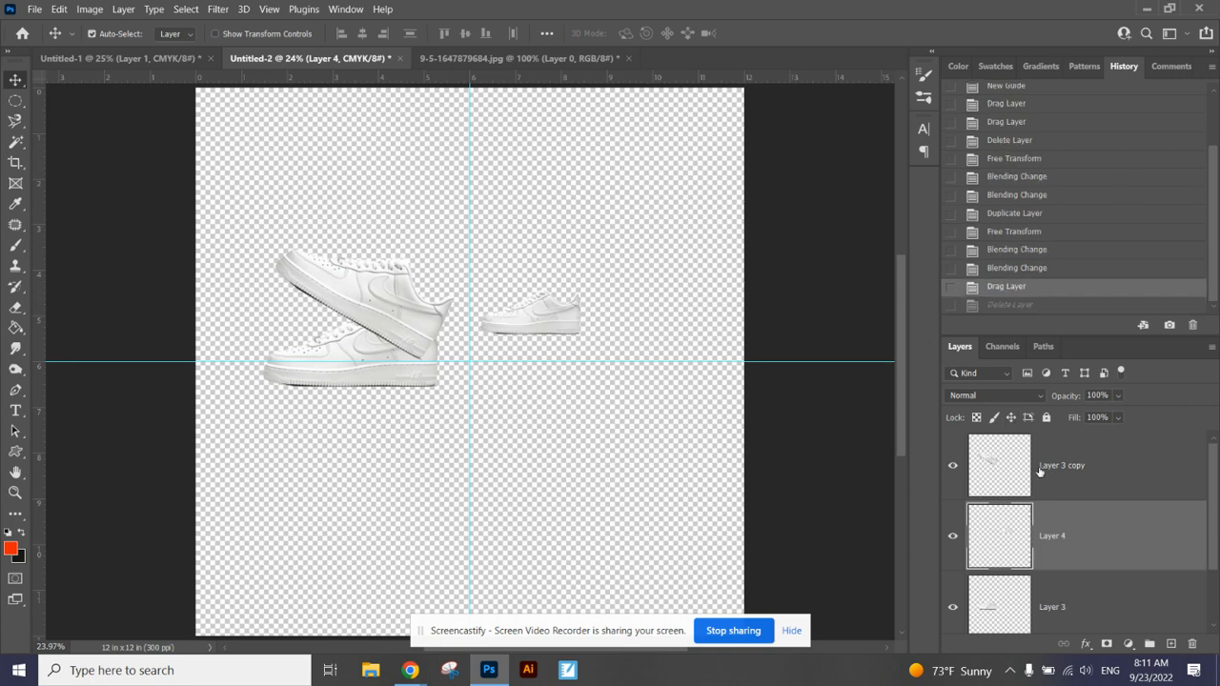
Step: Delete the two old shoe layers, Layer 3 copy and Layer 3
left_click(1040, 472)
key("Delete")
left_click(1048, 540)
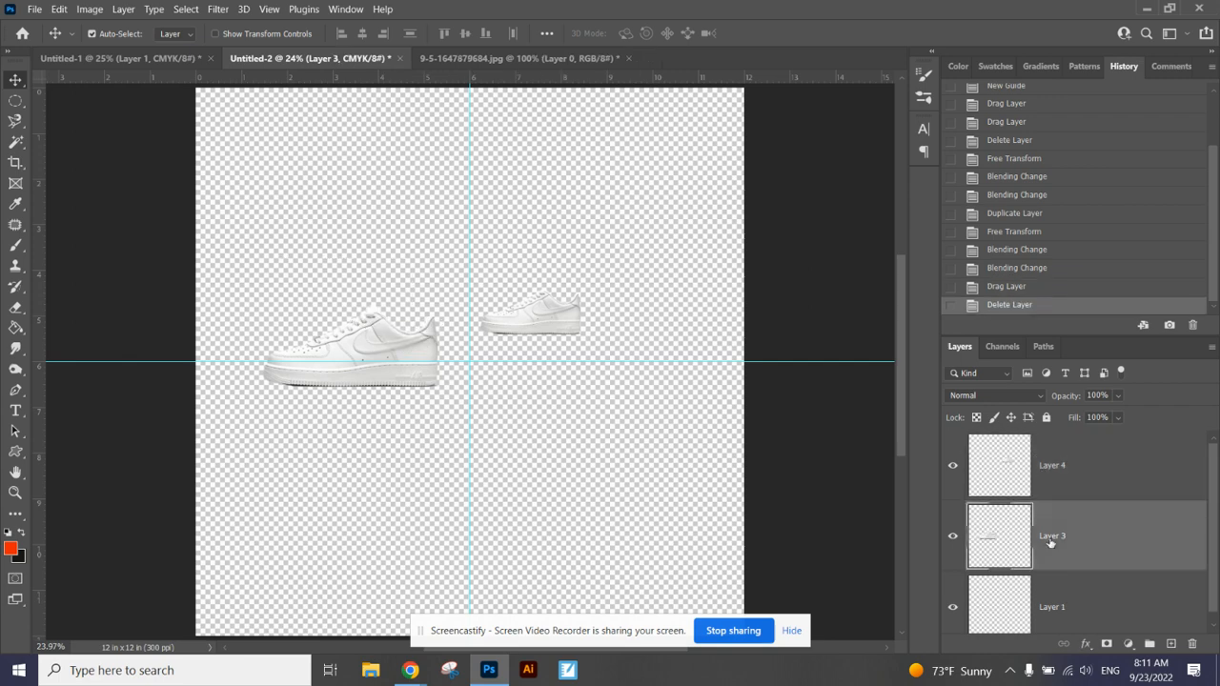
key("Delete")
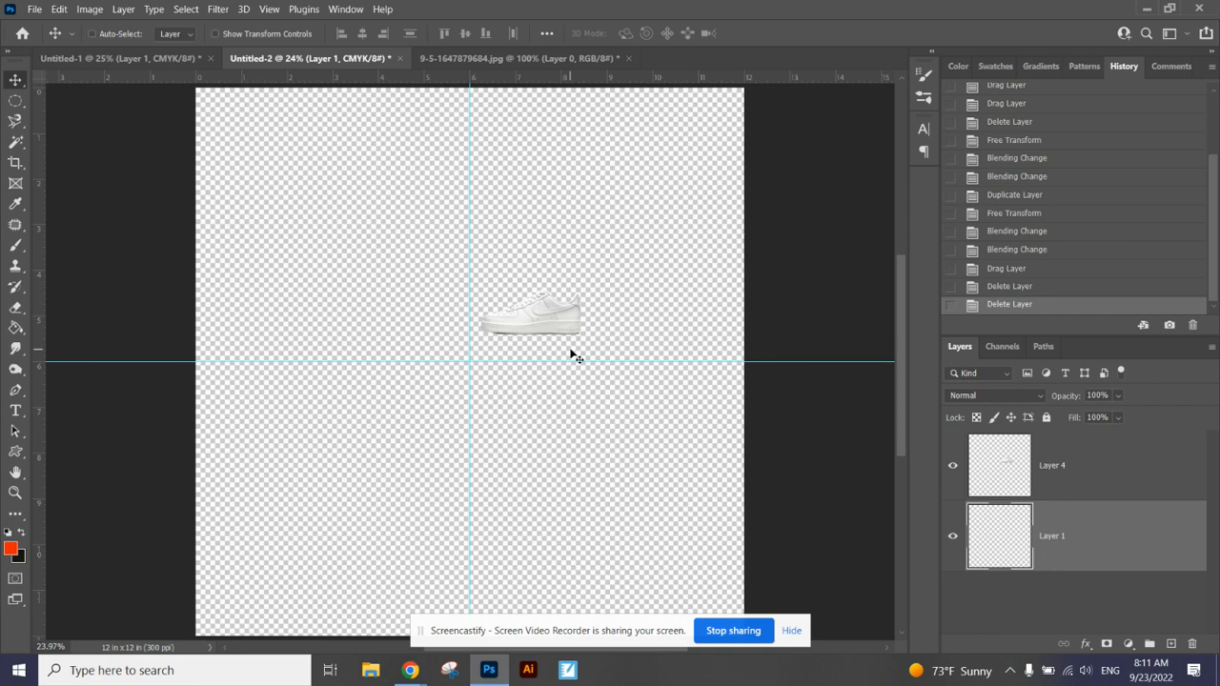
Step: Scale the shoe on Layer 4 to about 178% and place it left of the vertical guide, across the horizontal guide
key("ctrl+t")
left_click(612, 261)
left_click(1078, 479)
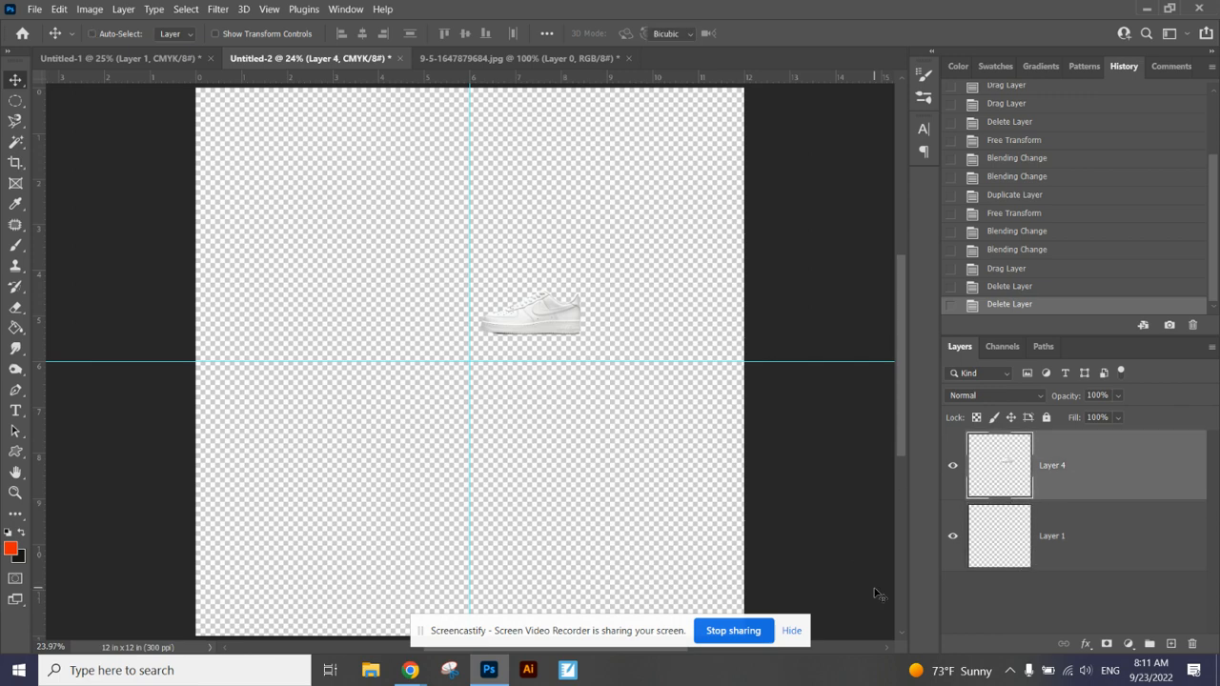
key("ctrl+t")
left_click_drag(550, 305, 477, 281)
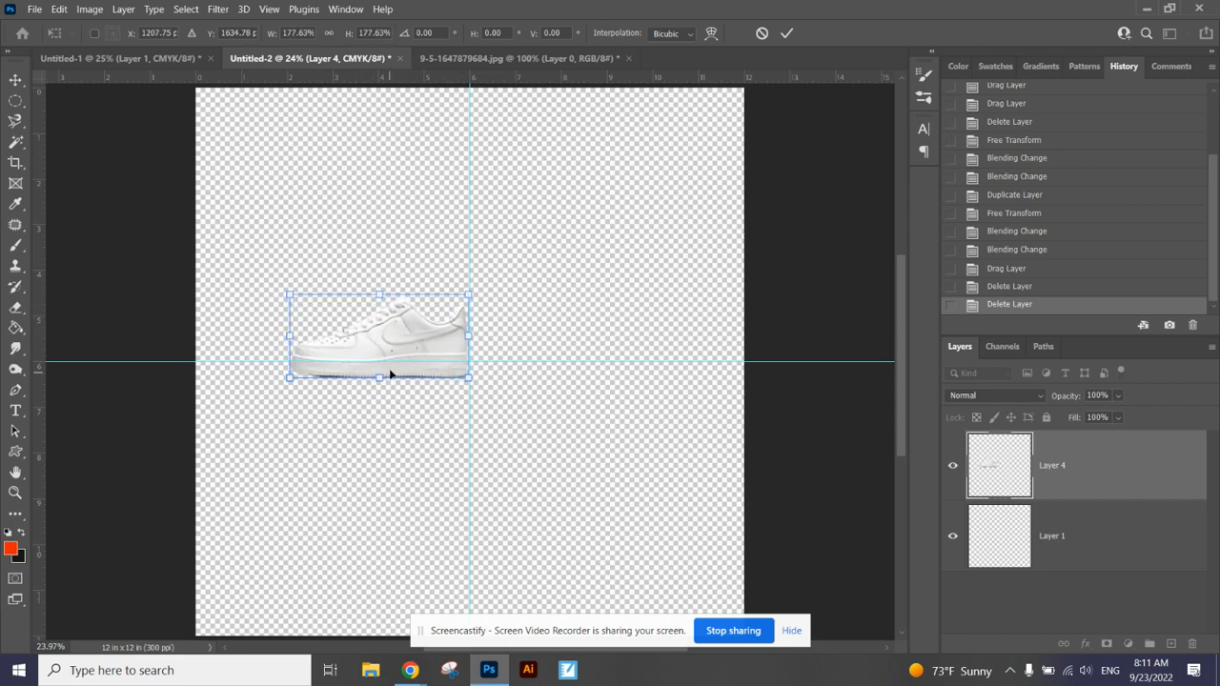
left_click_drag(393, 343, 363, 355)
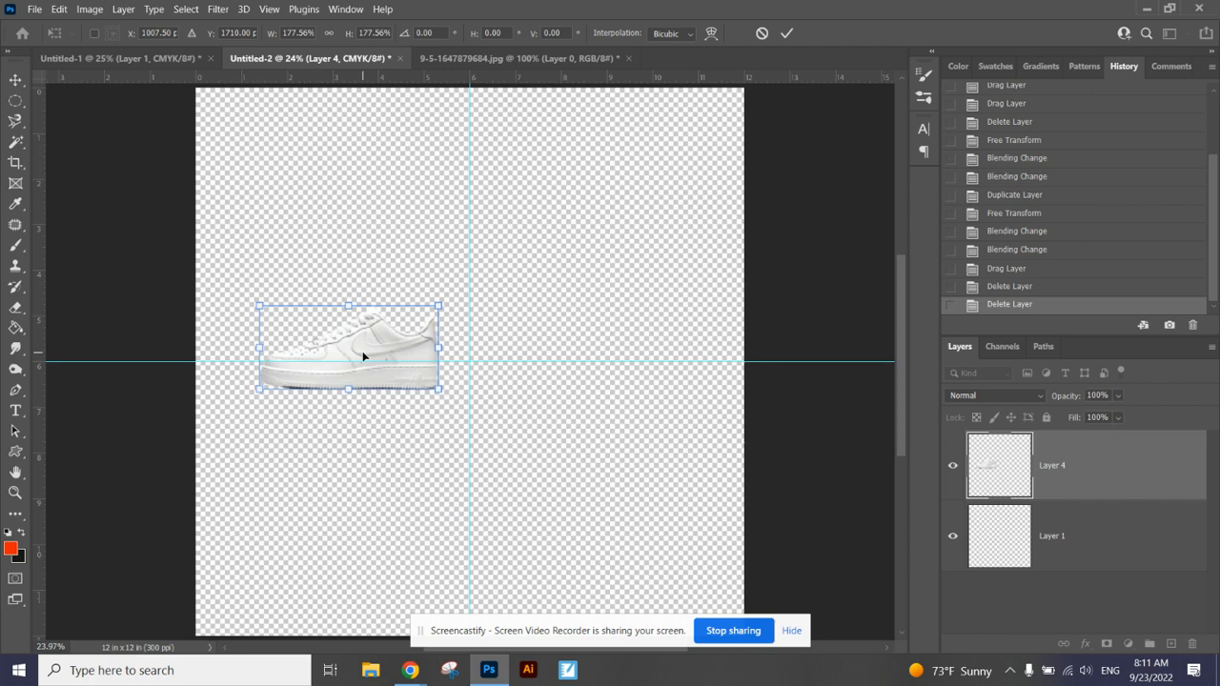
key("Return")
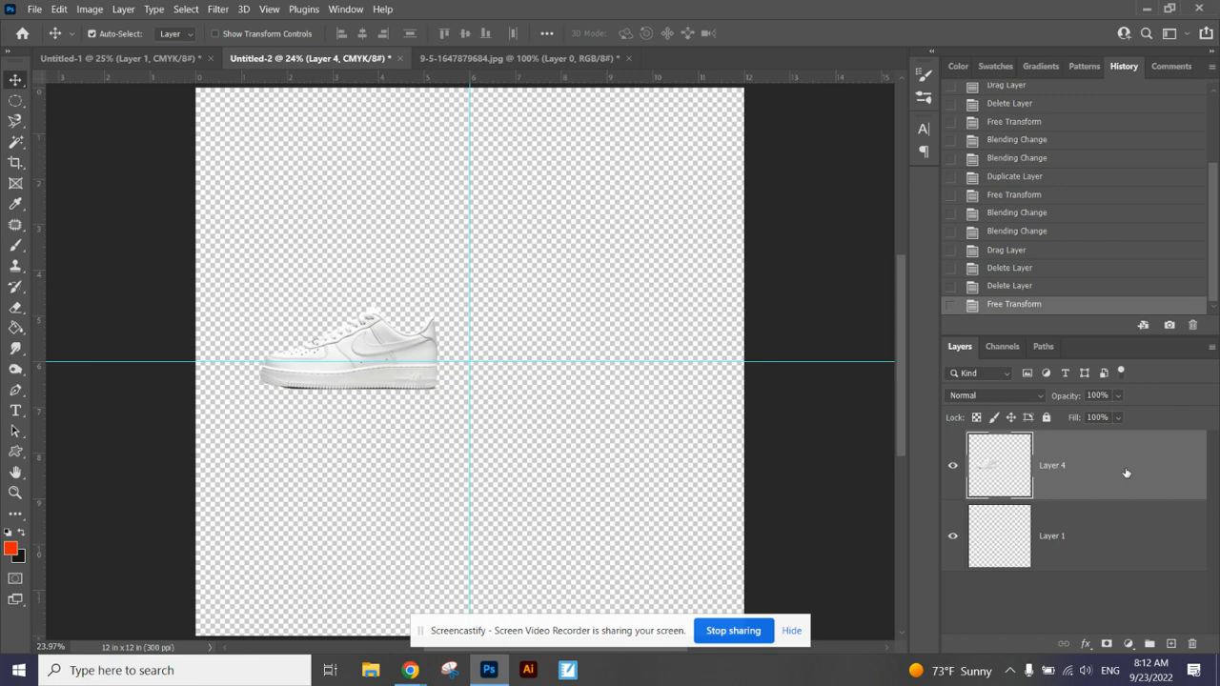
Step: Duplicate the shoe on Layer 4 within the Untitled-2 document
right_click(1060, 470)
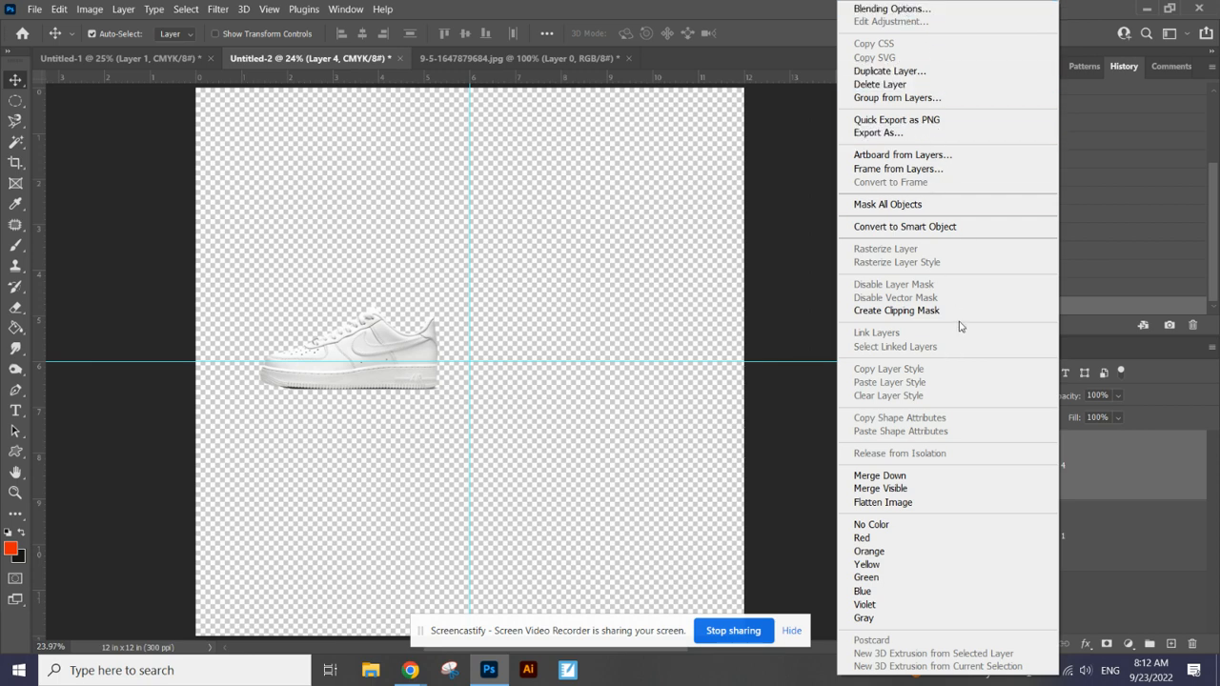
left_click(908, 72)
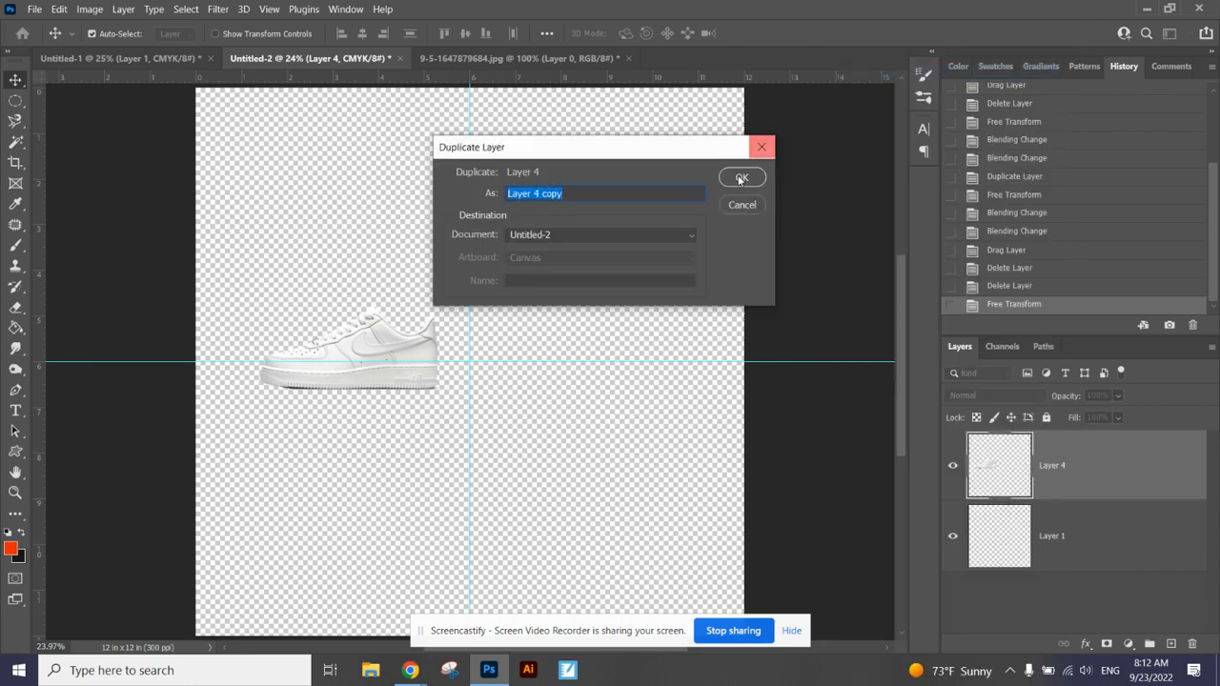
left_click(741, 179)
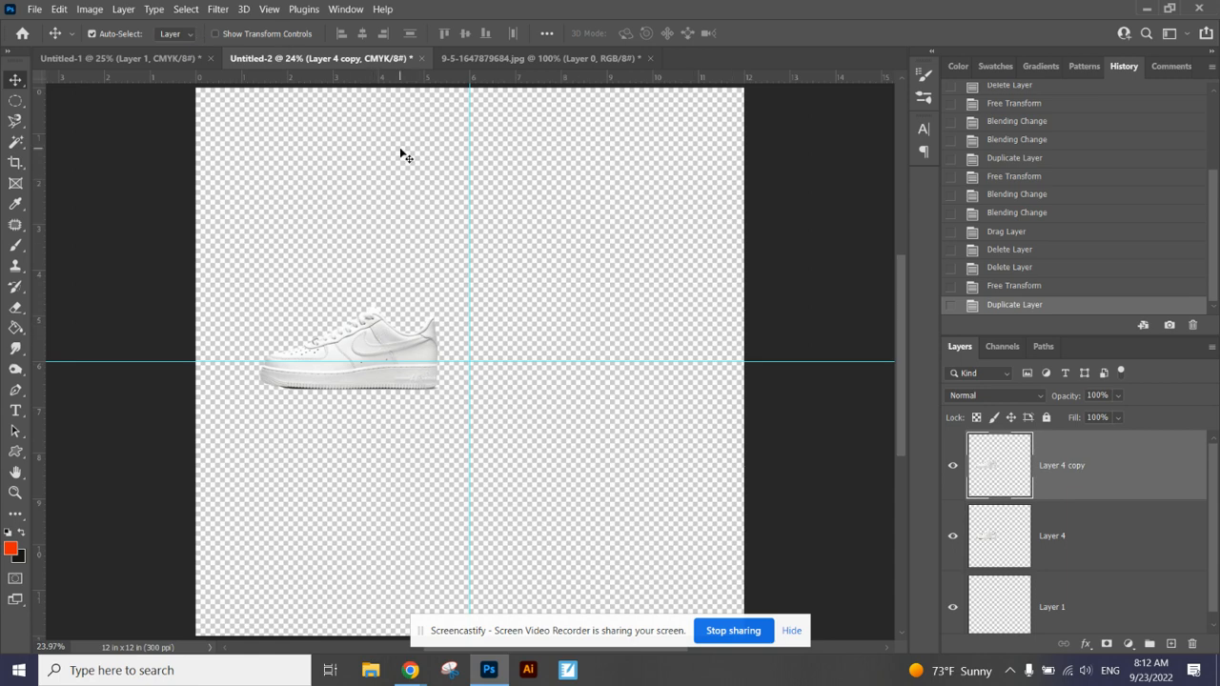
Step: Rotate the duplicated shoe by 30 degrees and move it just above the original, with its heel near the vertical guide
left_click(59, 9)
mouse_move(212, 354)
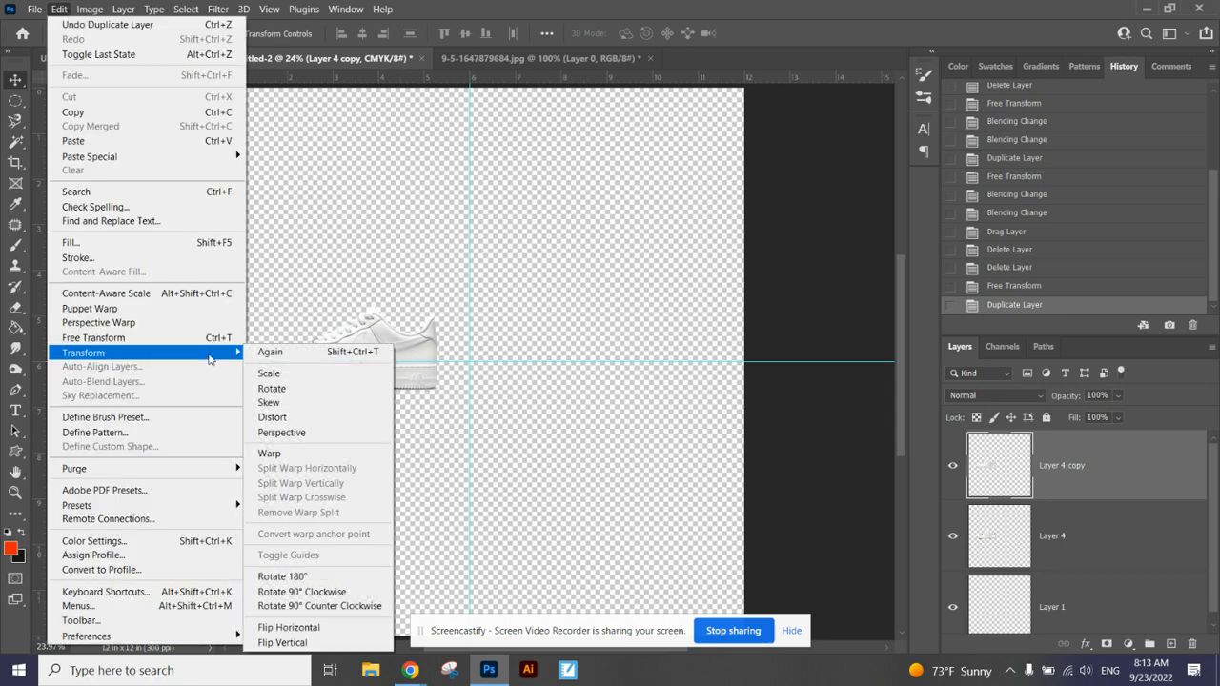
left_click(303, 399)
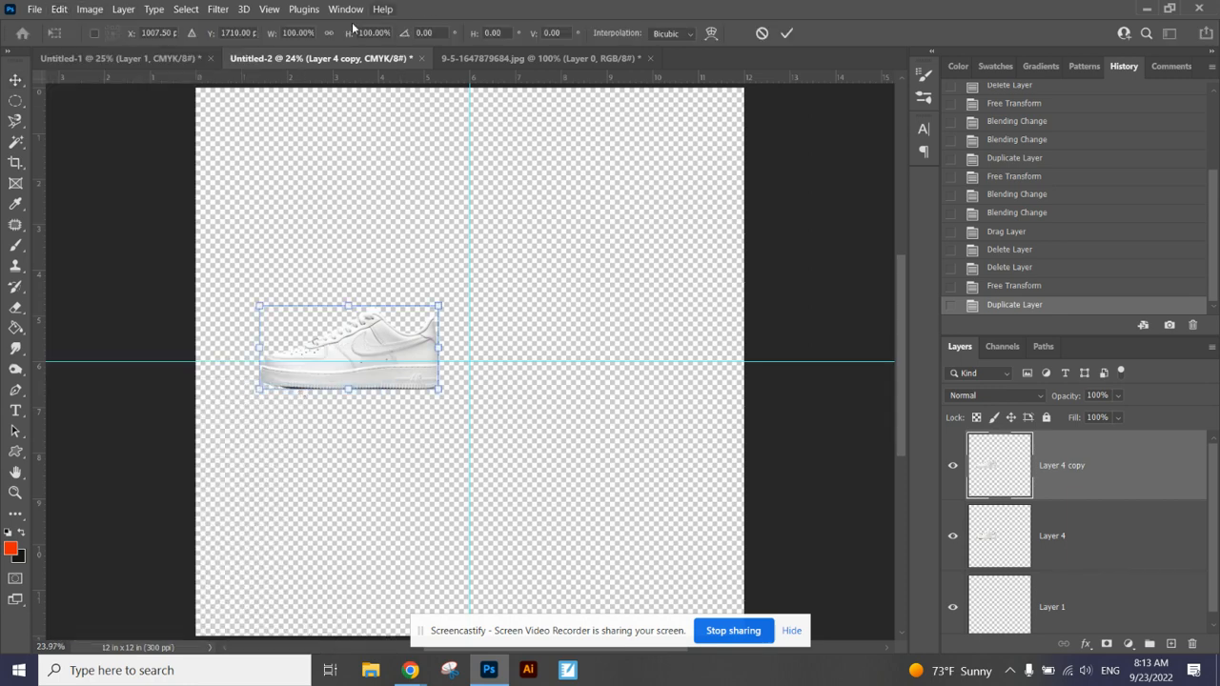
left_click(427, 33)
type("30")
key("Return")
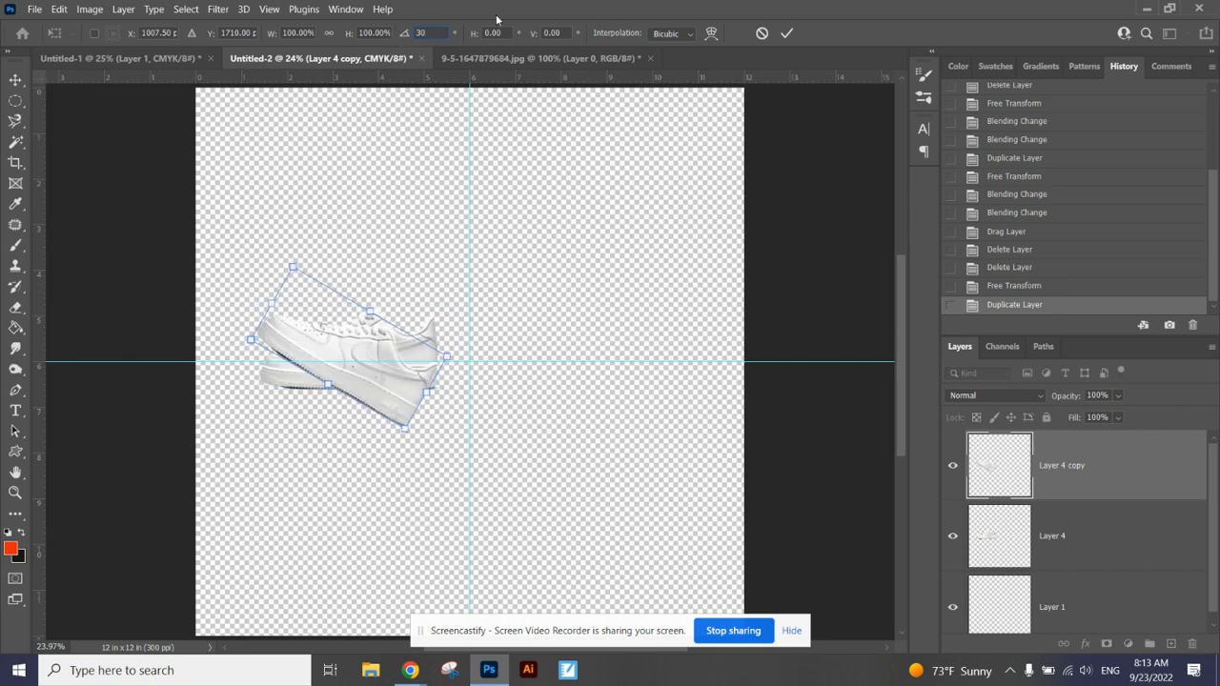
left_click(788, 34)
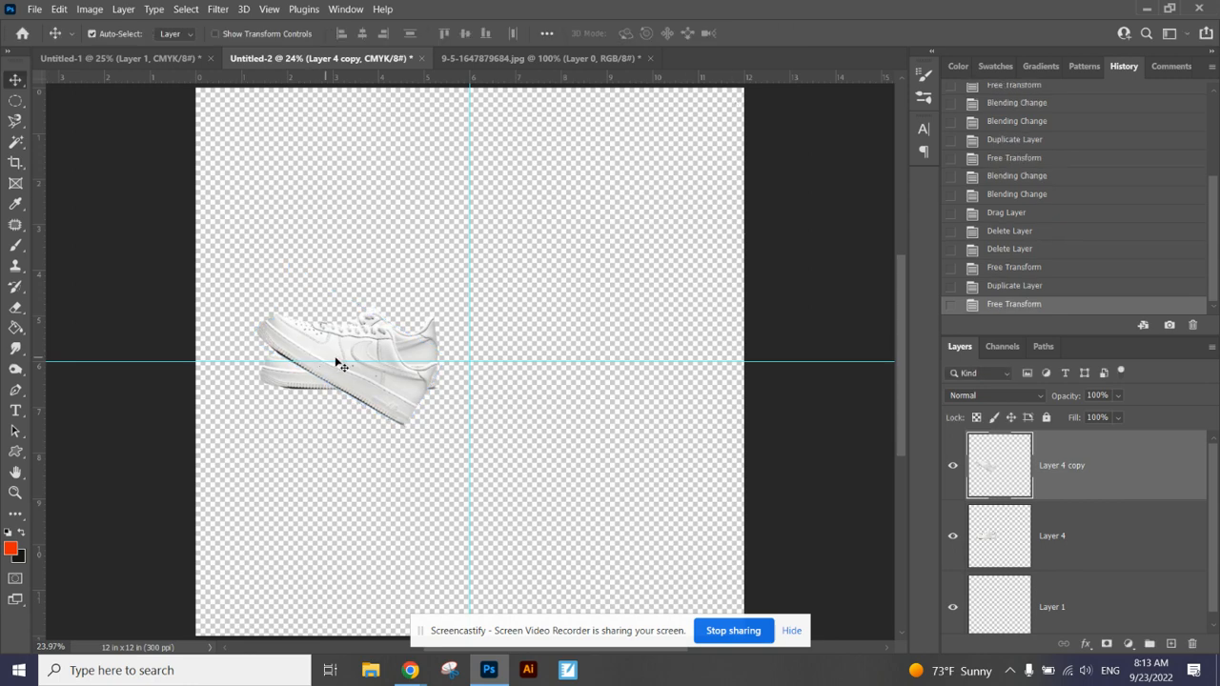
left_click_drag(363, 351, 391, 290)
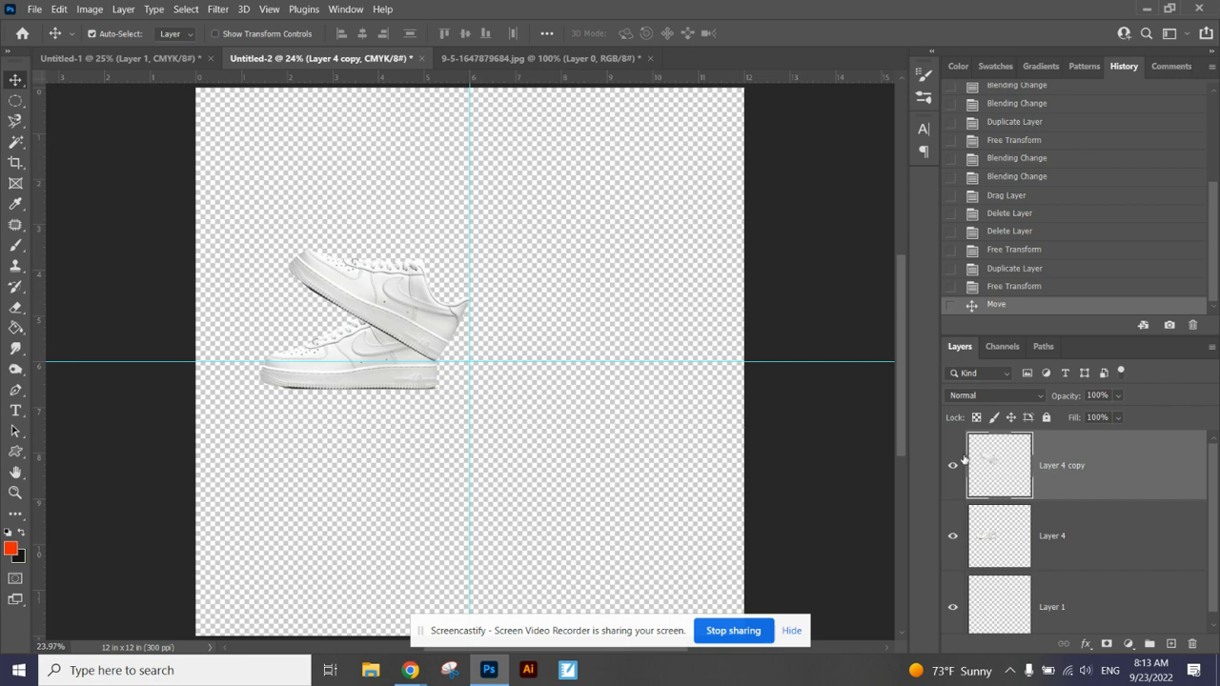
Step: Duplicate the rotated shoe layer, Layer 4 copy, within the same document
right_click(1090, 471)
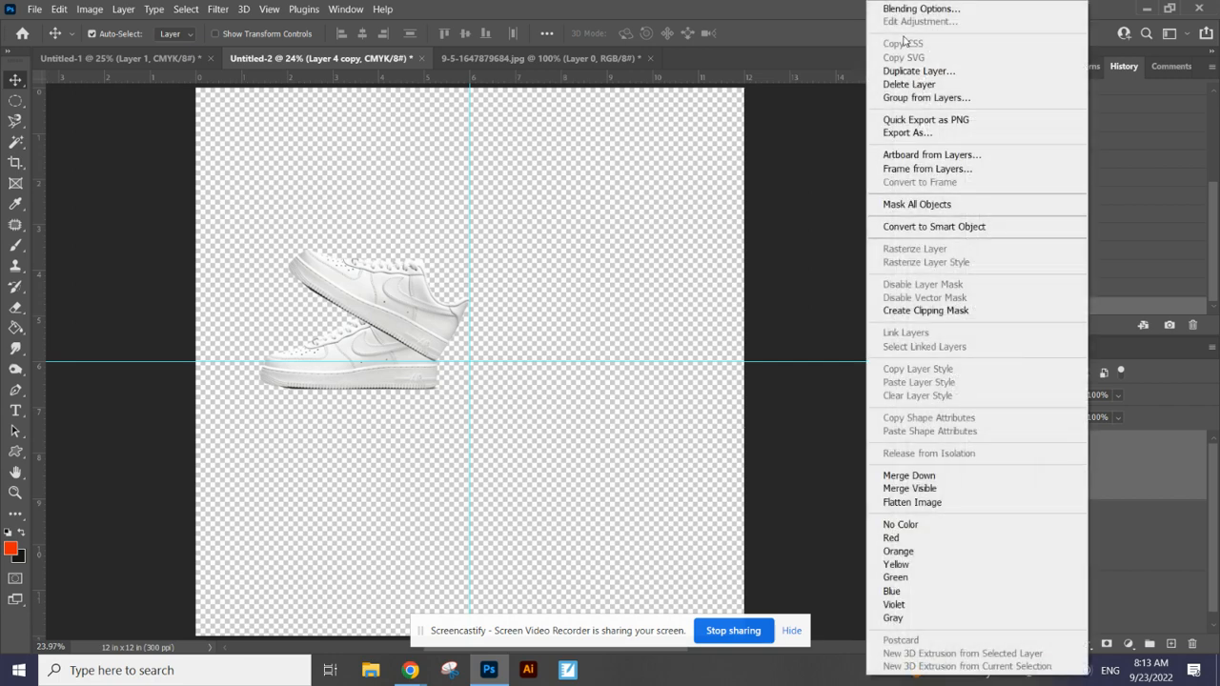
left_click(920, 77)
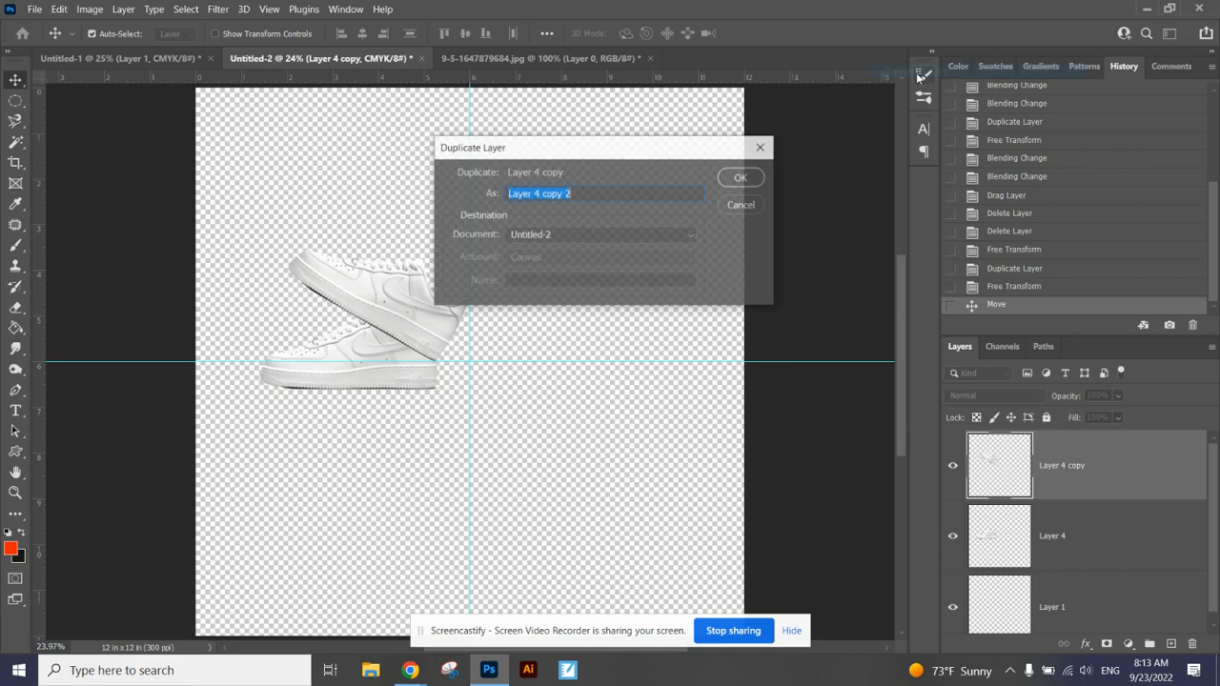
left_click(736, 180)
Step: Rotate the second shoe copy by another 30 degrees and move it up and right to continue the fan around the guides' intersection
left_click(59, 8)
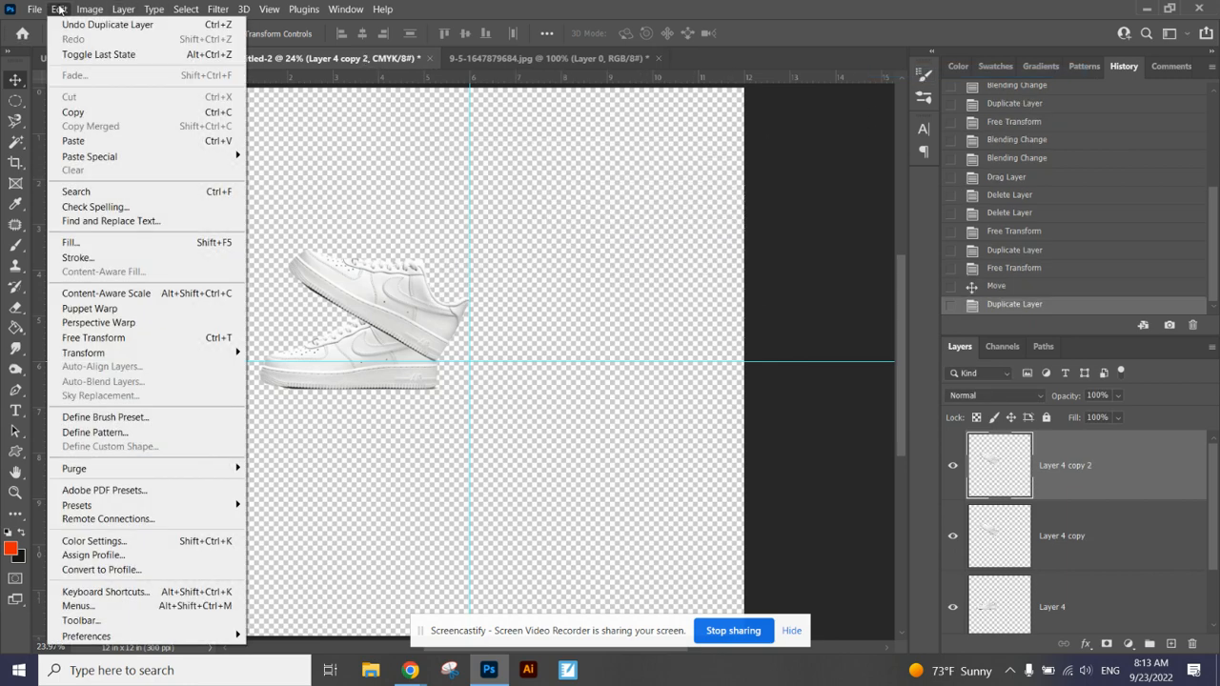
mouse_move(153, 352)
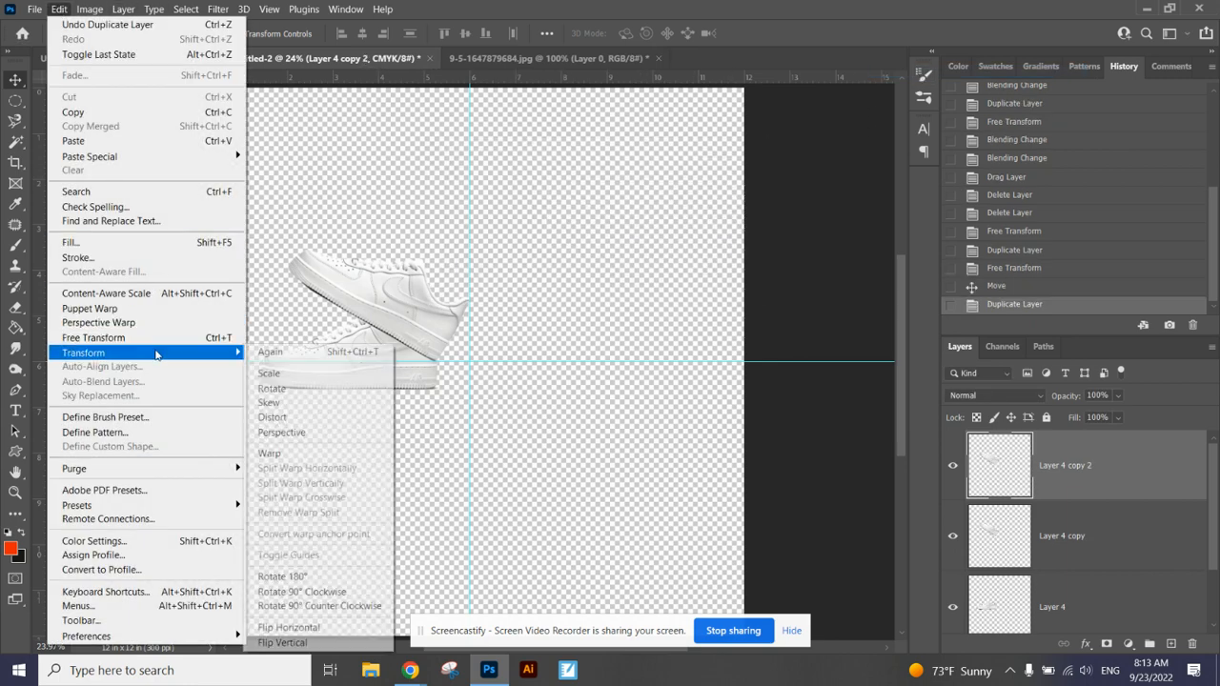
left_click(305, 389)
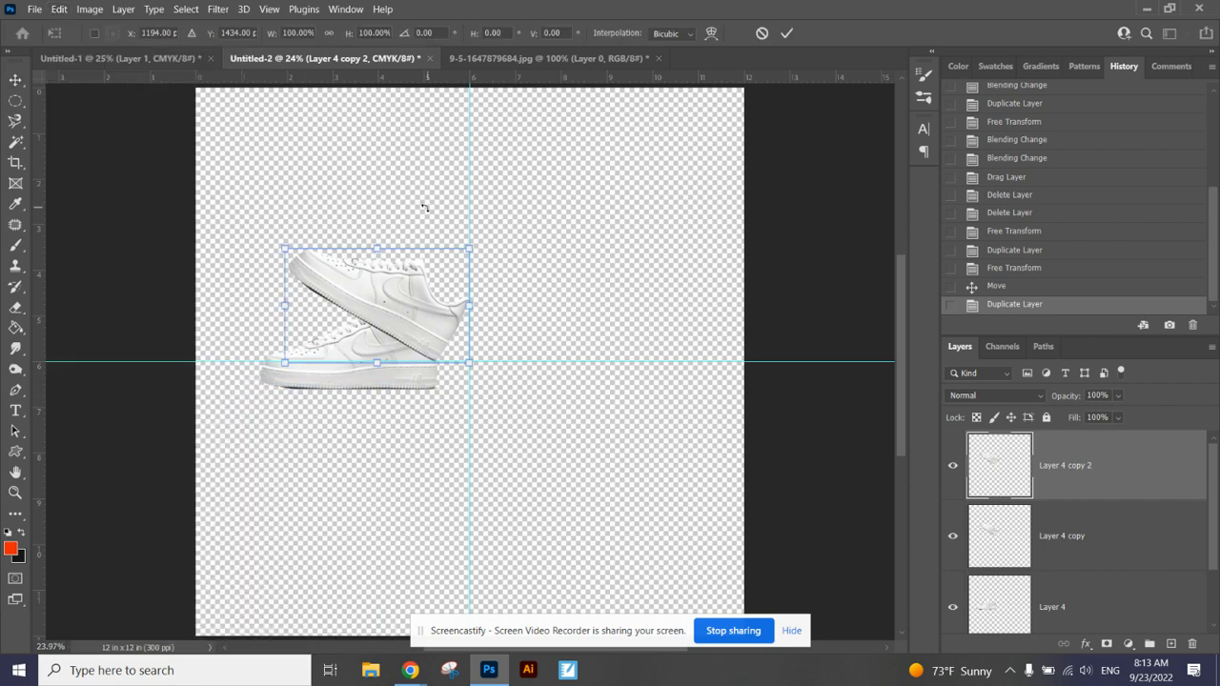
left_click_drag(440, 31, 380, 29)
type("30")
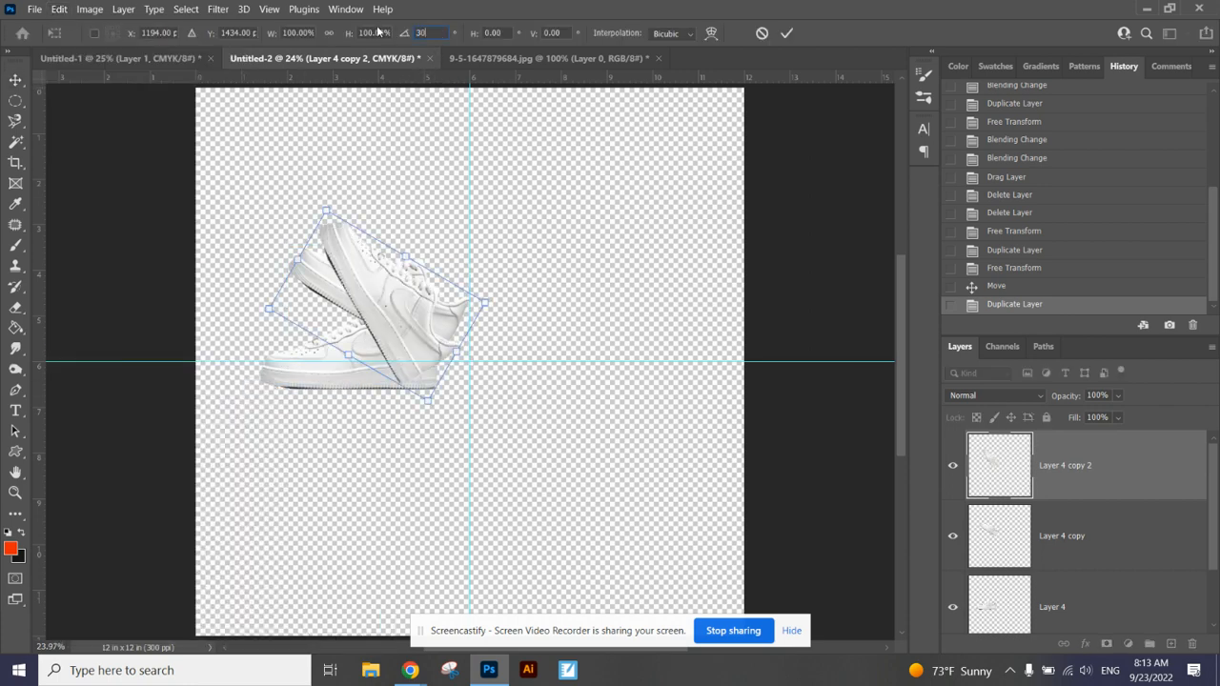
key("Return")
left_click_drag(382, 298, 413, 255)
key("Return")
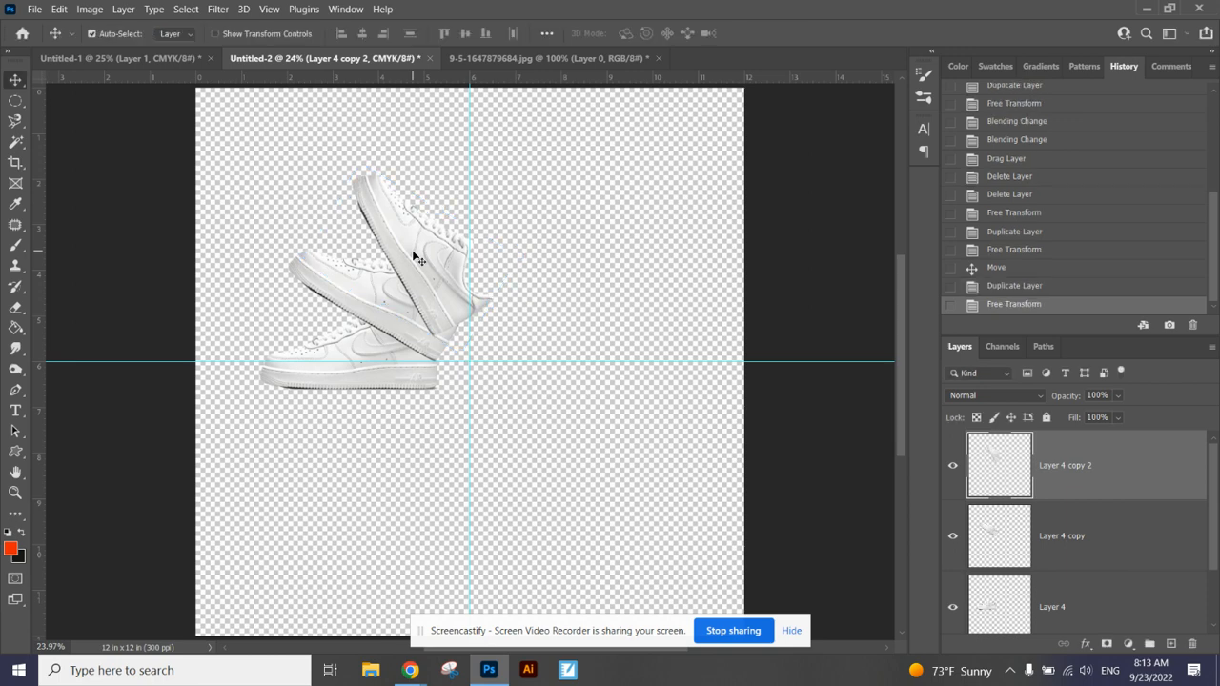
Step: Duplicate the steeper shoe layer, Layer 4 copy 2, within the same document
right_click(1070, 468)
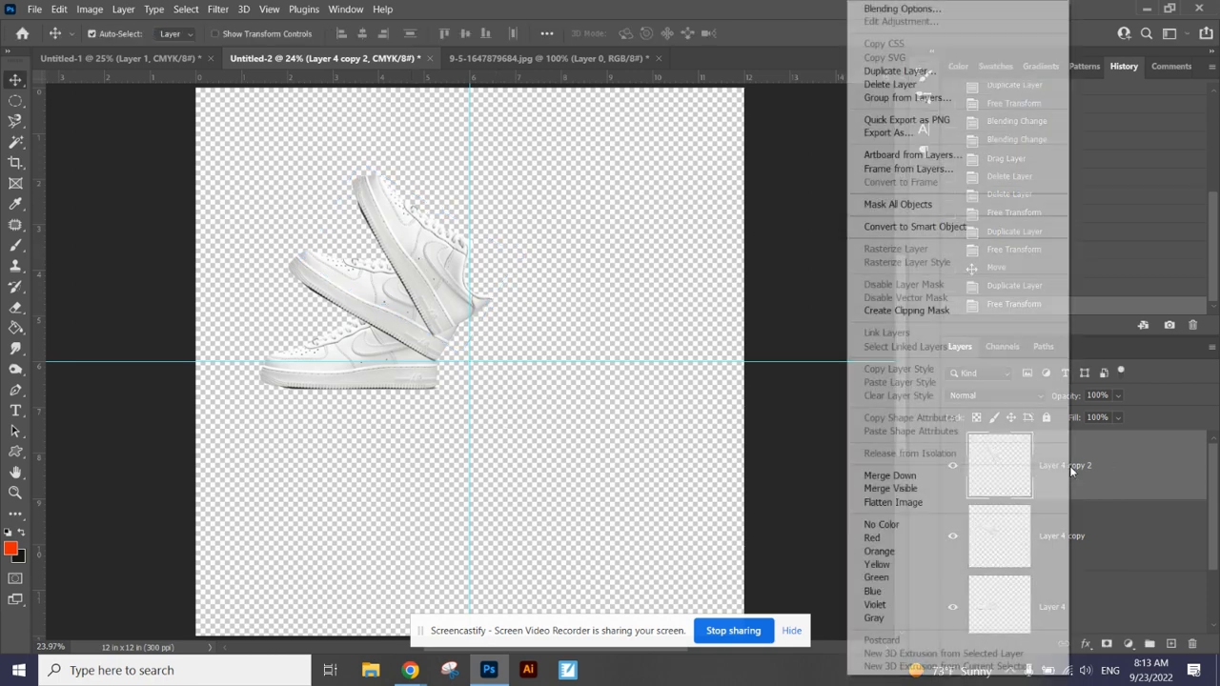
left_click(918, 77)
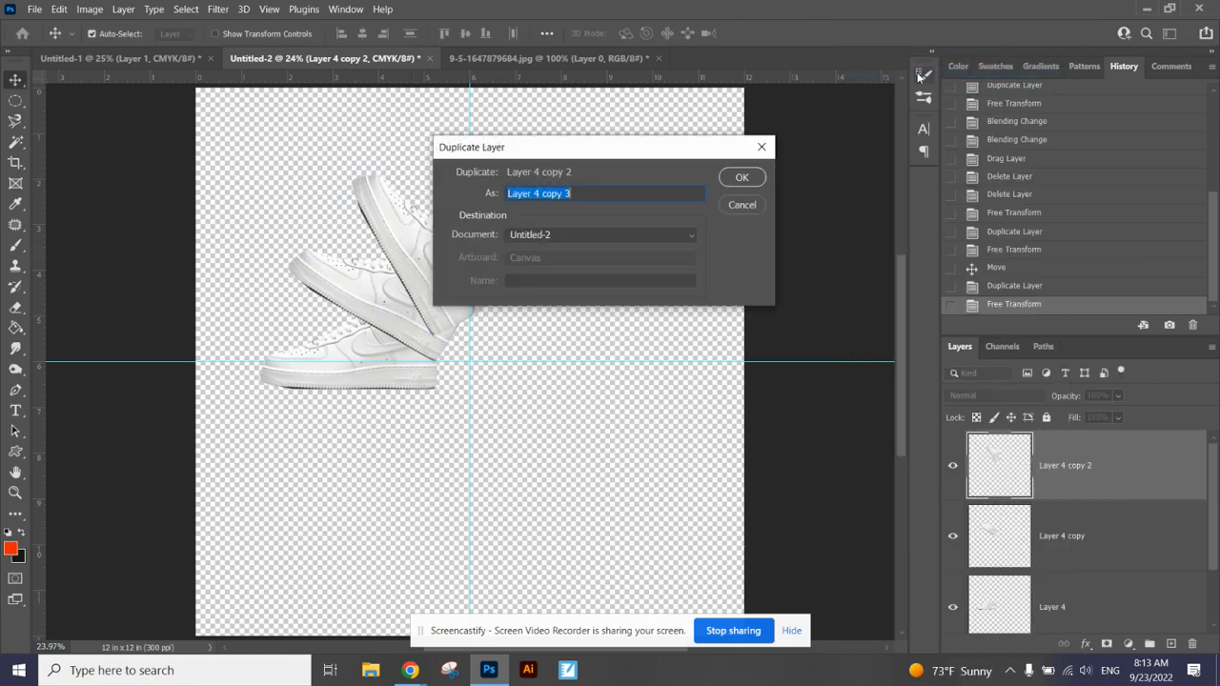
left_click(737, 179)
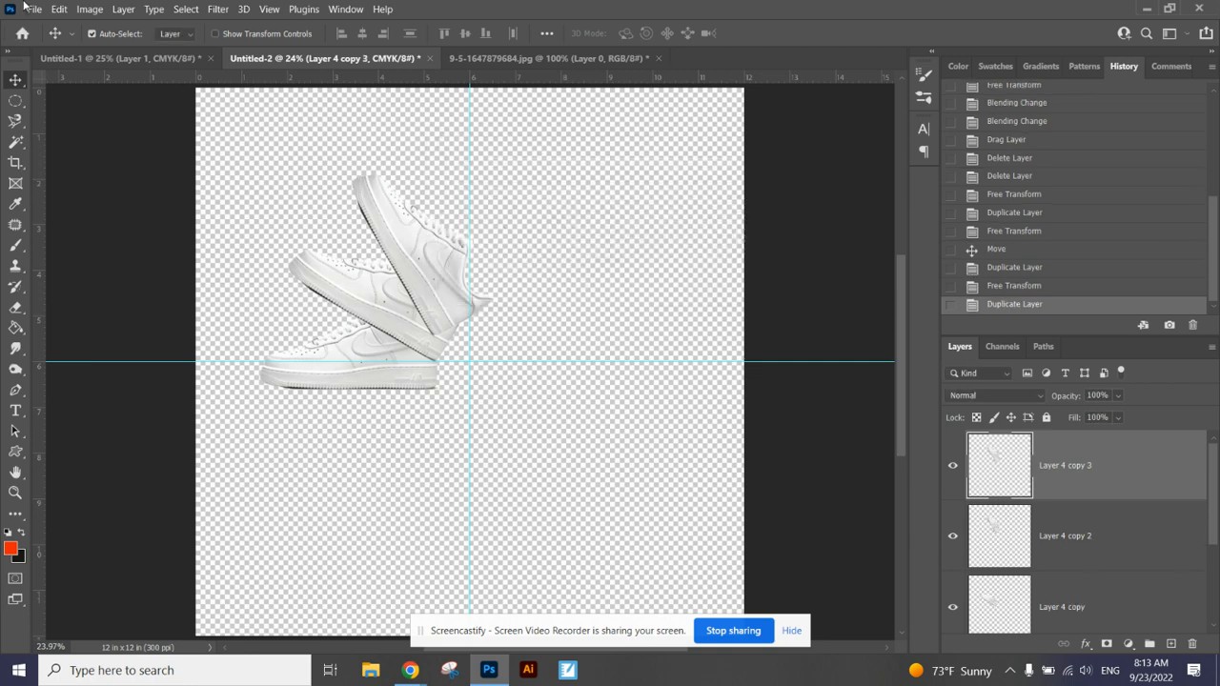
Step: Rotate the third shoe copy by 30 degrees and move it up and right so its sole stands beside the vertical guide
left_click(63, 10)
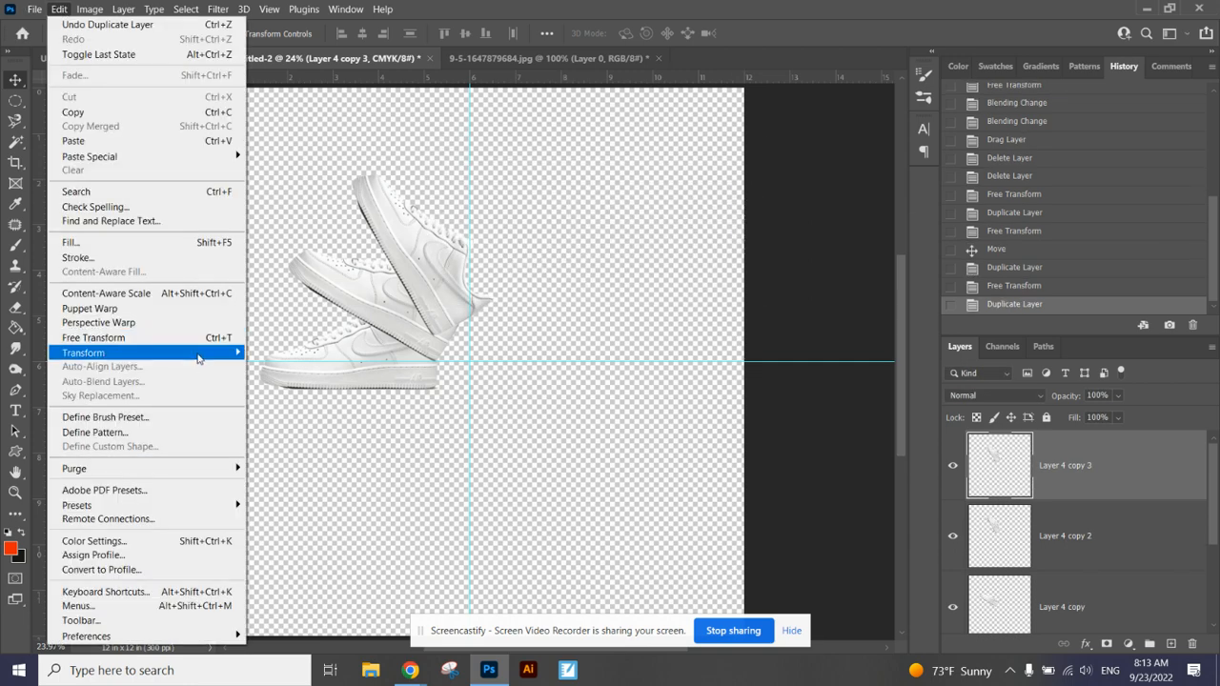
mouse_move(219, 353)
left_click(327, 389)
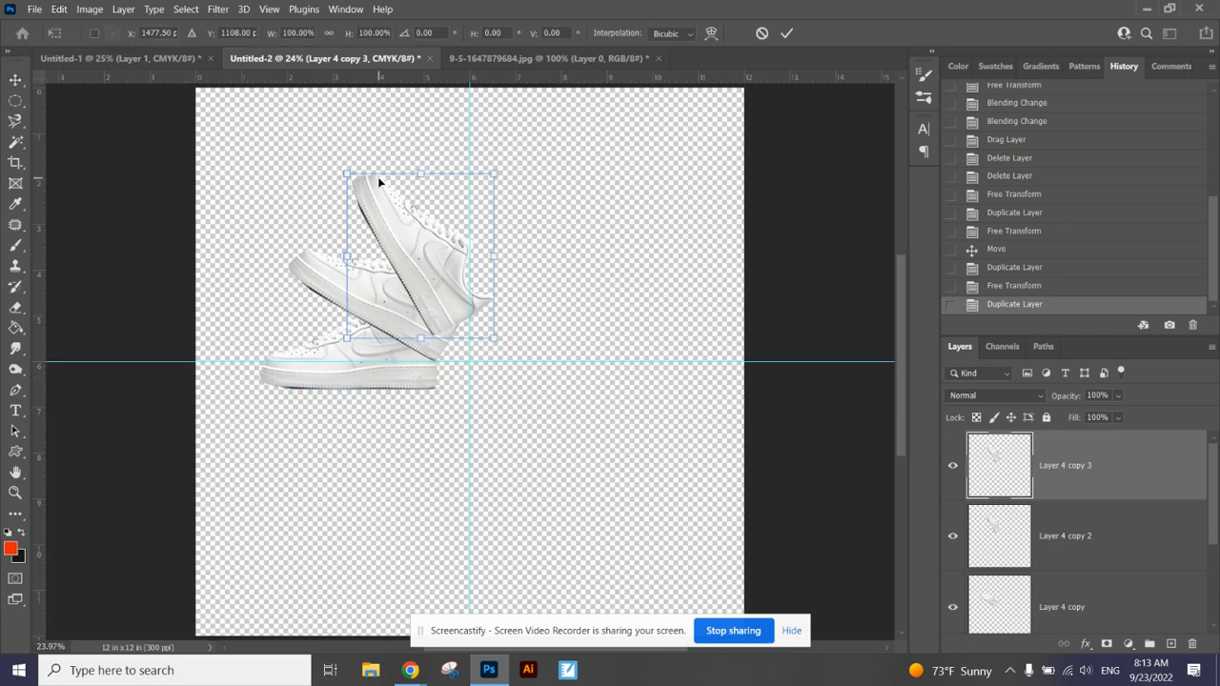
double_click(412, 32)
type("30")
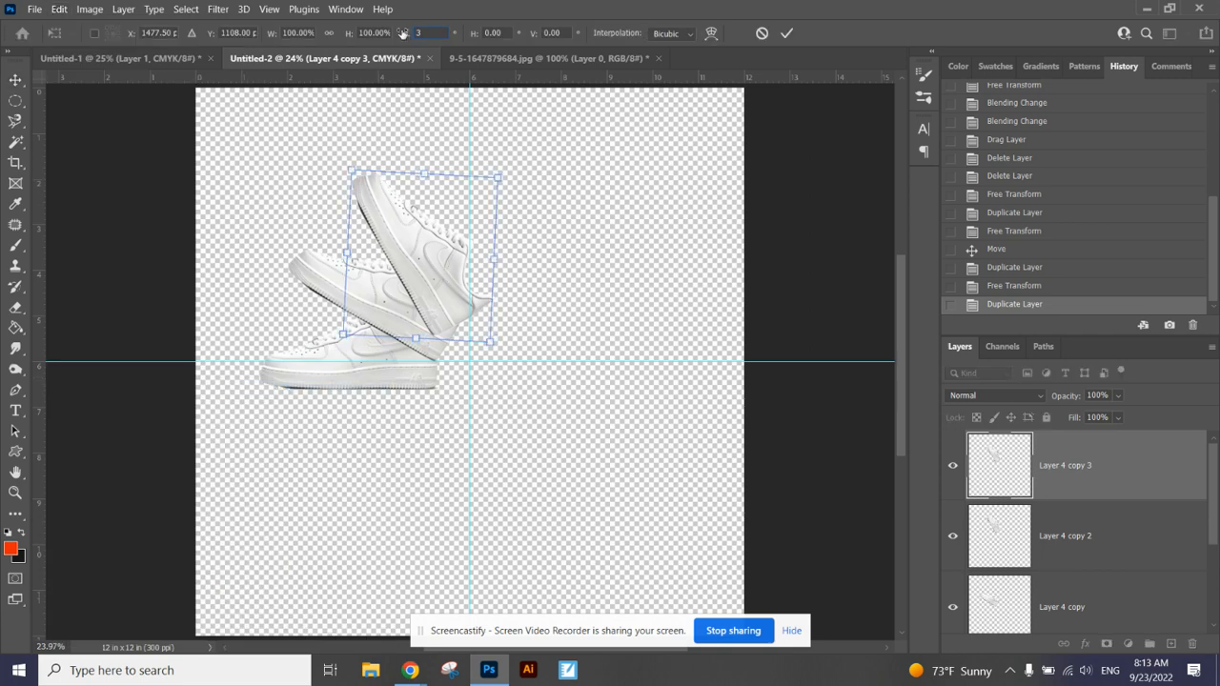
key("Return")
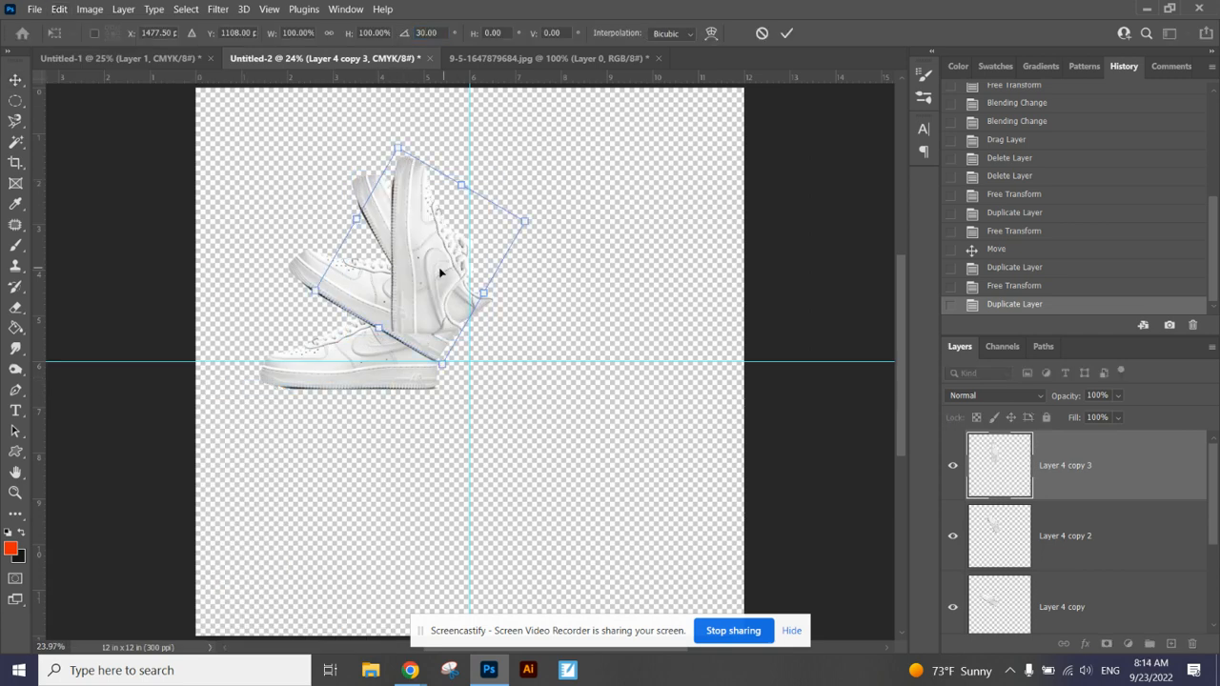
left_click_drag(431, 258, 480, 229)
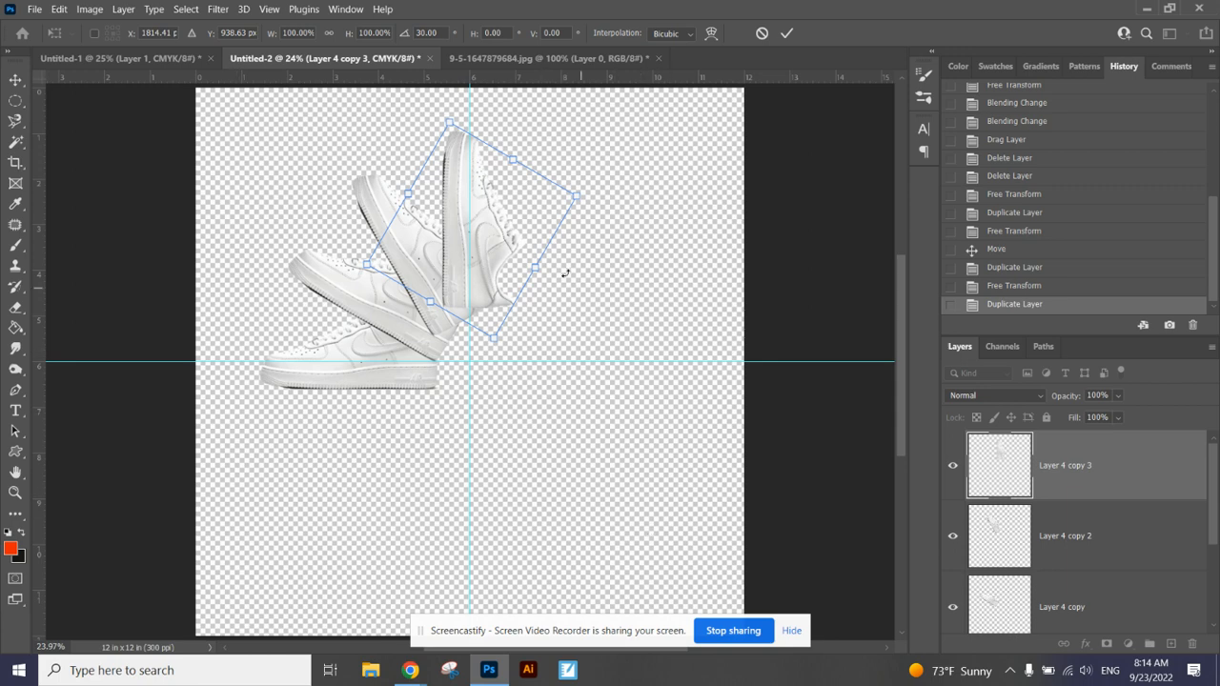
key("Return")
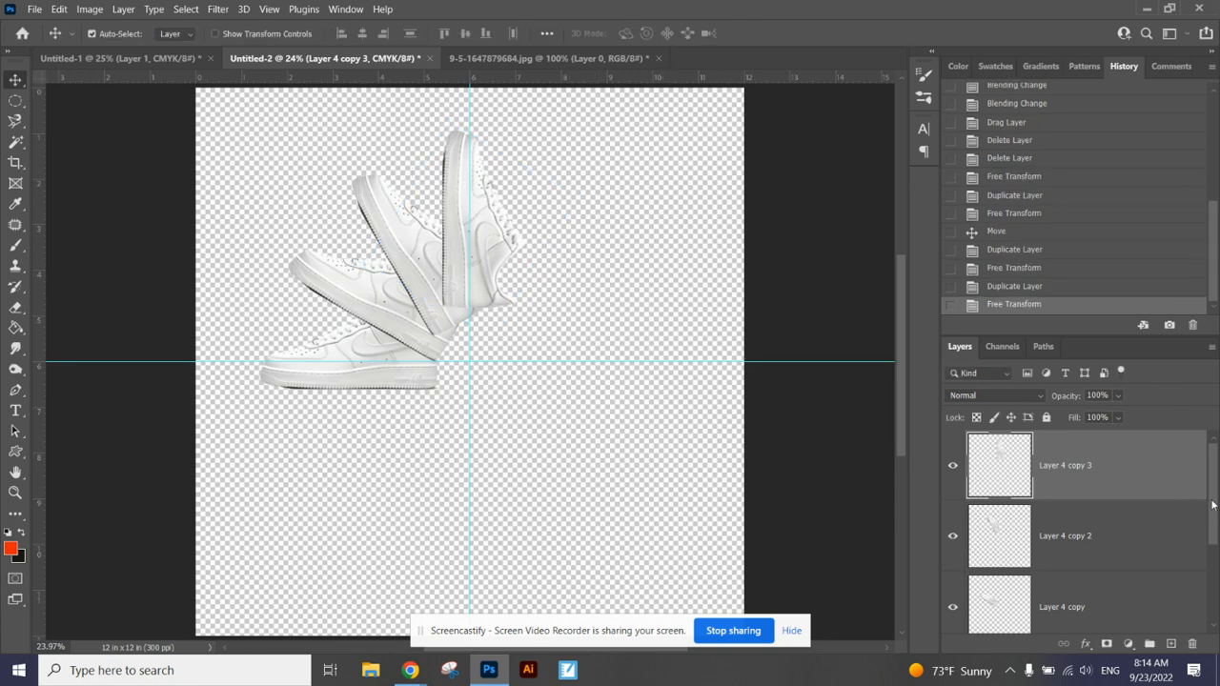
Step: Select the four shoe layers from Layer 4 copy 3 down to Layer 4, scale them down slightly and shift them left
left_click_drag(1212, 505, 1215, 564)
left_click(1100, 532, "shift")
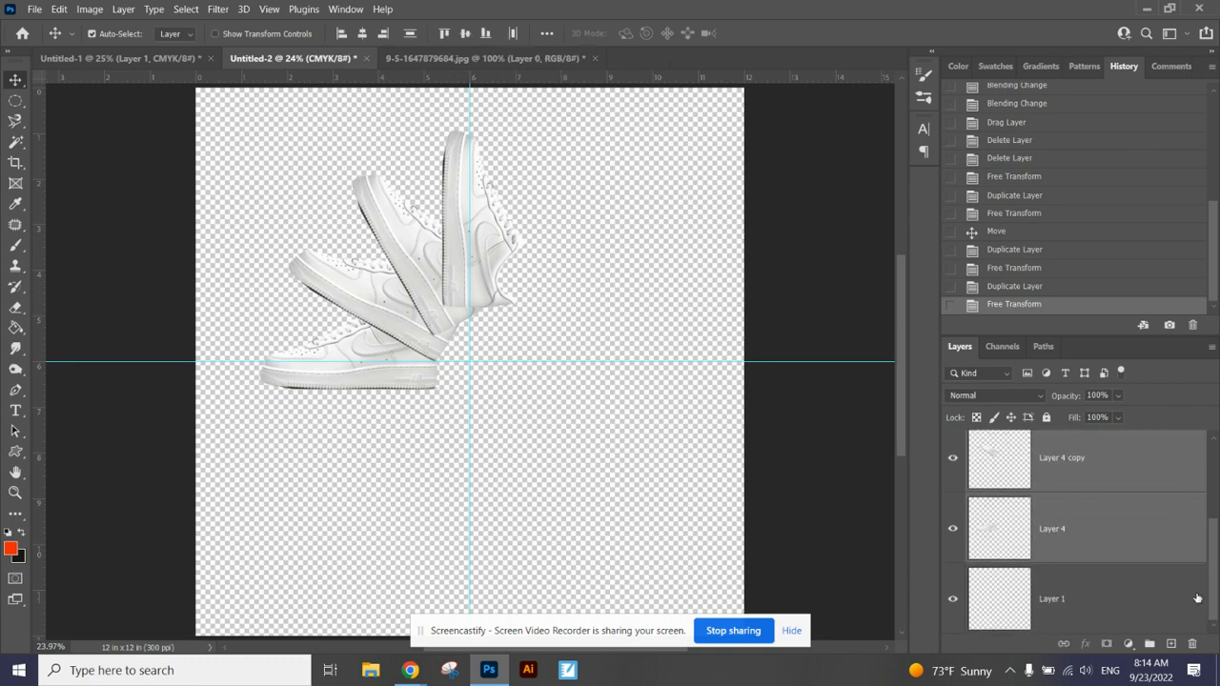
key("ctrl+t")
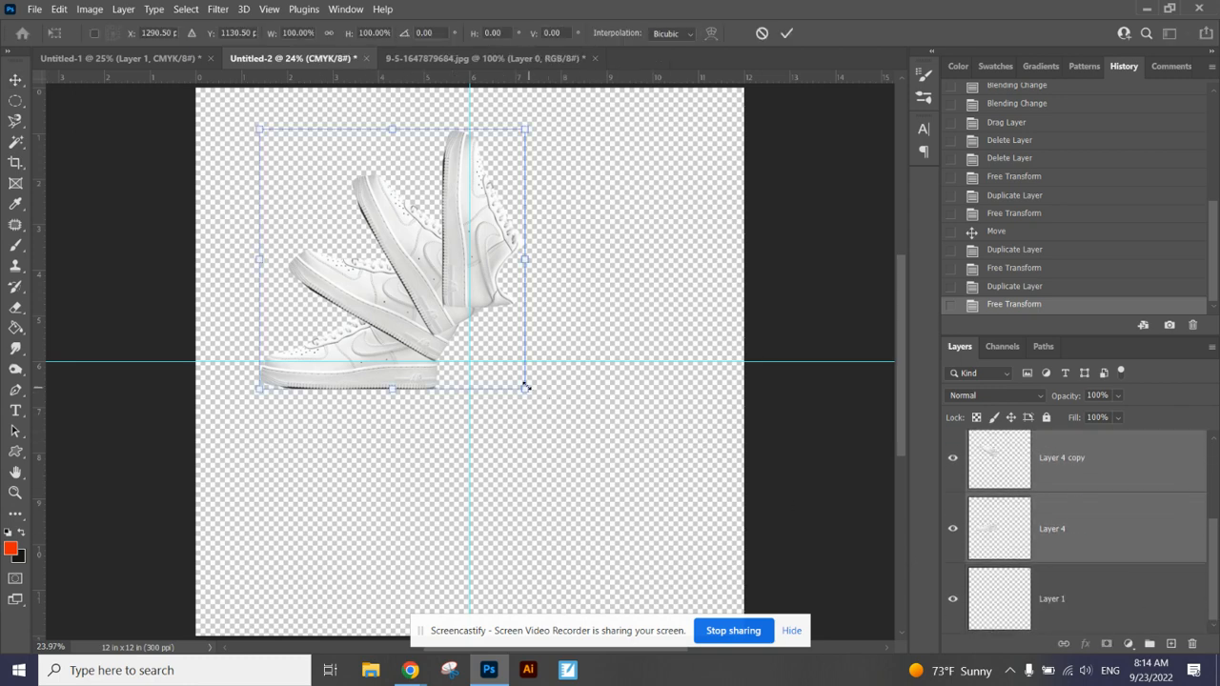
mouse_move(526, 389)
left_mouse_down()
mouse_move(660, 476)
mouse_move(484, 373)
mouse_move(506, 398)
left_mouse_up()
left_click_drag(385, 327, 359, 326)
key("Return")
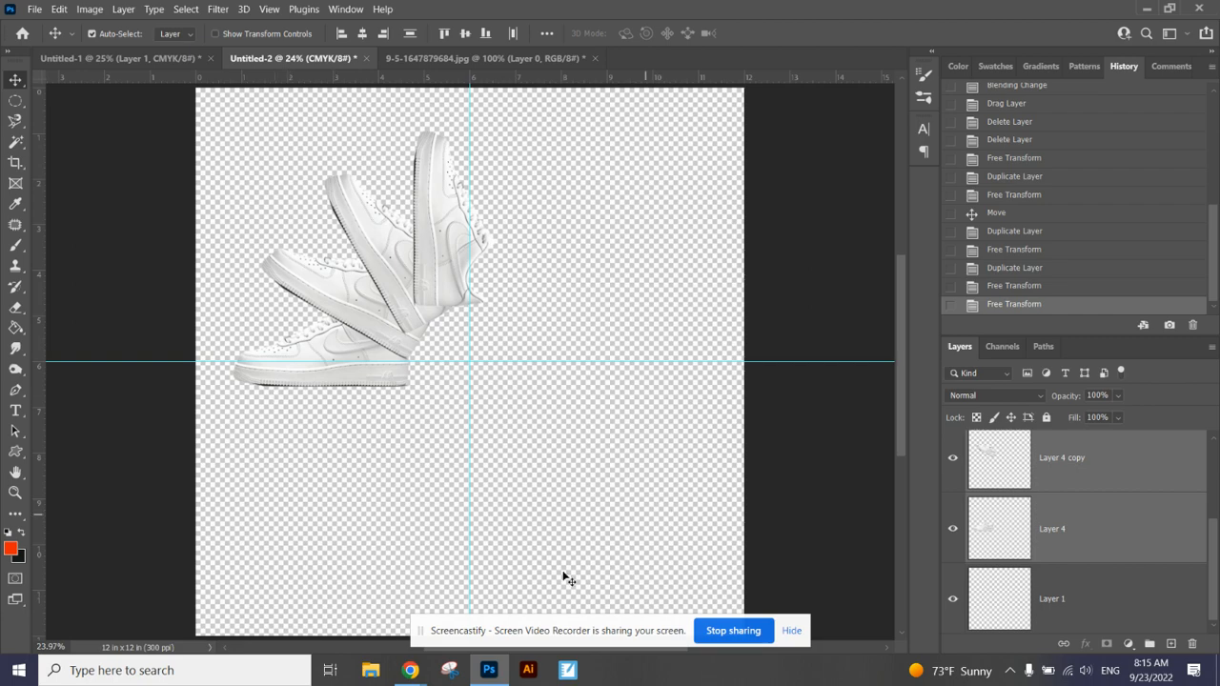
mouse_move(386, 656)
left_click(381, 610)
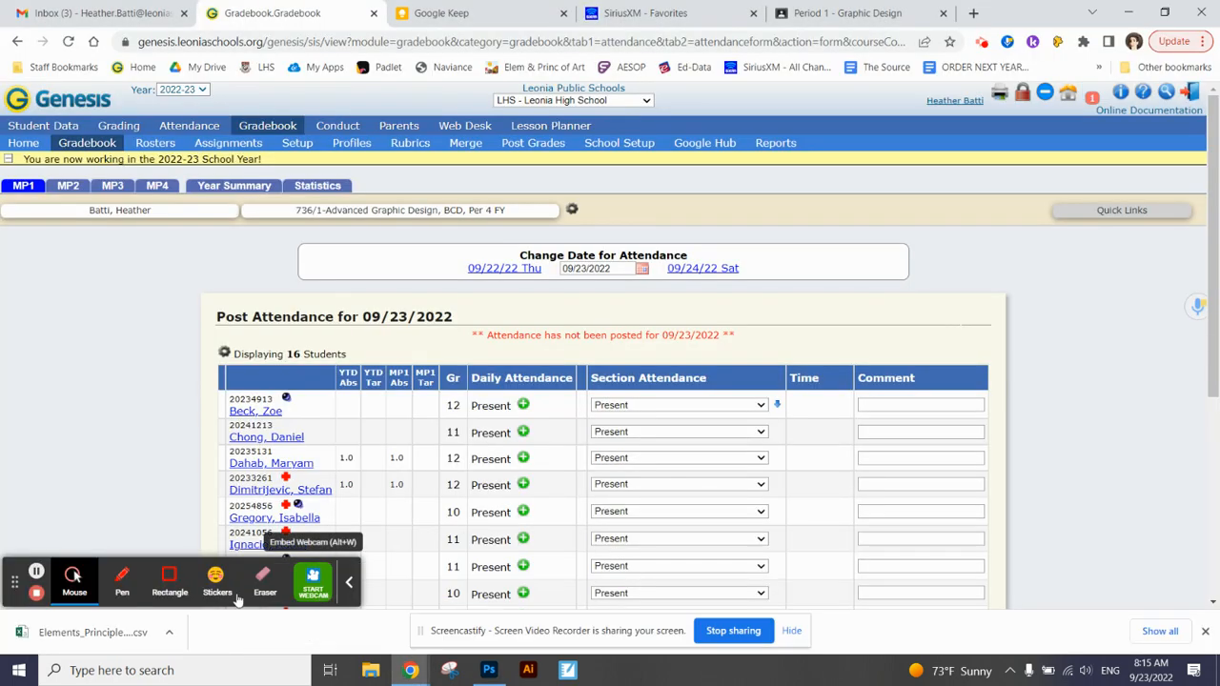
left_click(37, 572)
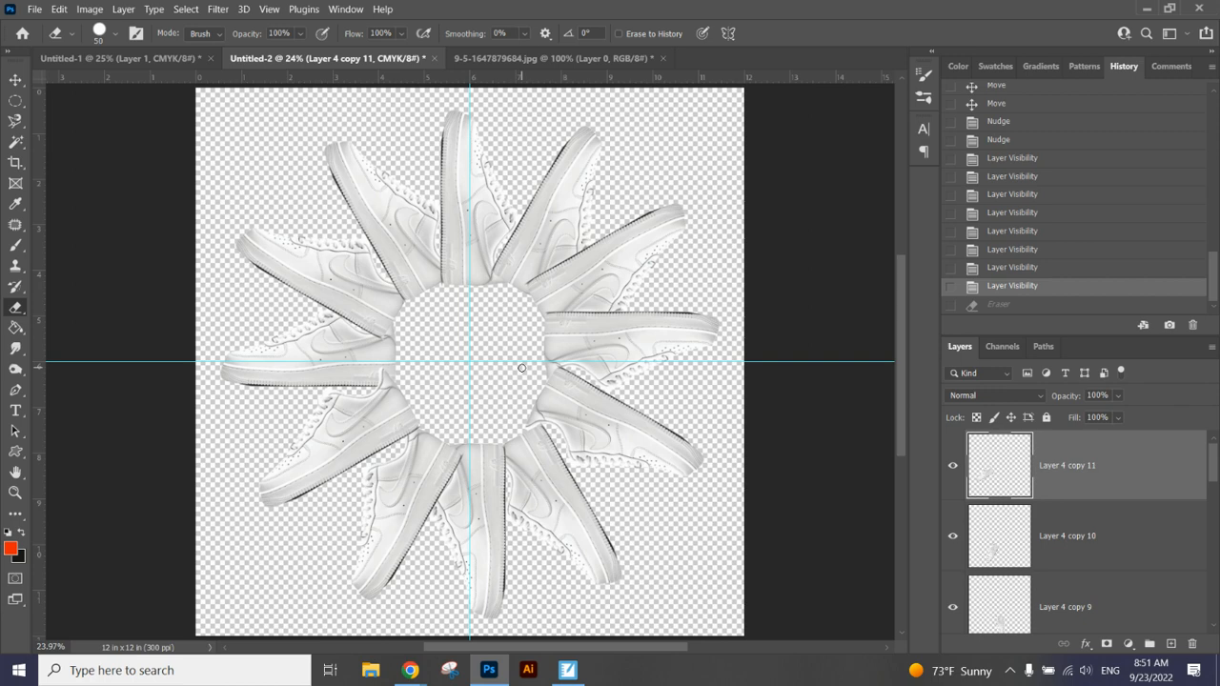
Step: Select all the layers and check the shoe ring's bounds against the guides and canvas with Free Transform
key("ctrl+minus")
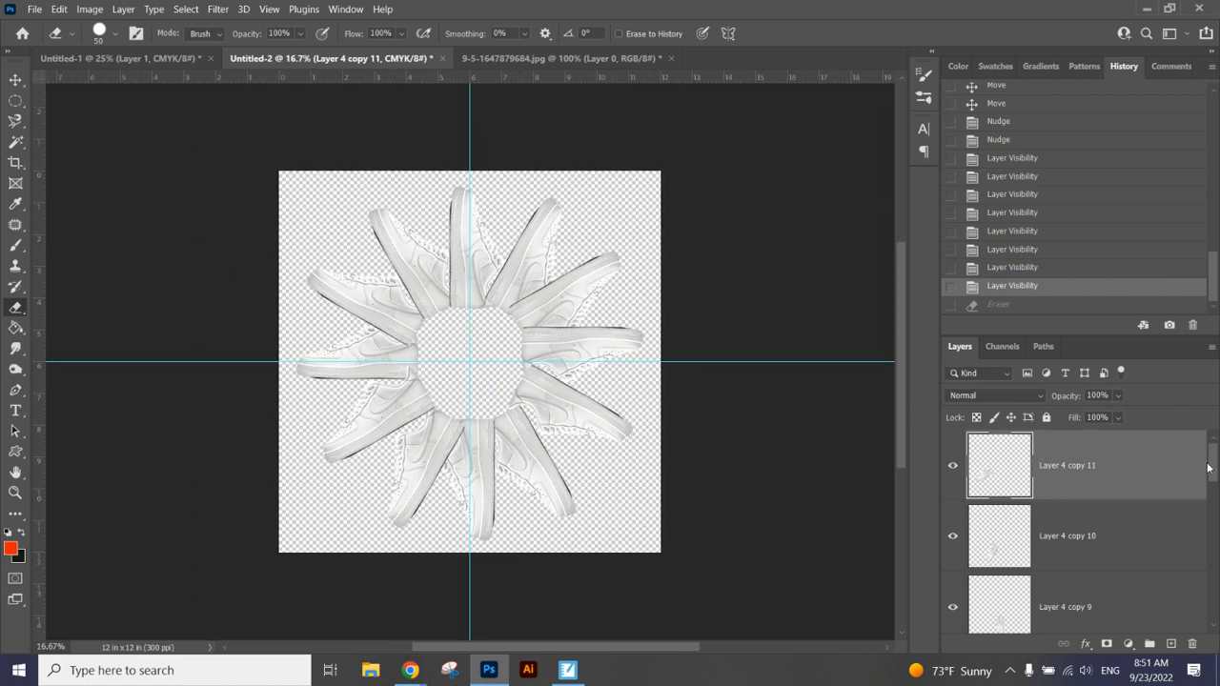
left_click_drag(1209, 467, 1209, 631)
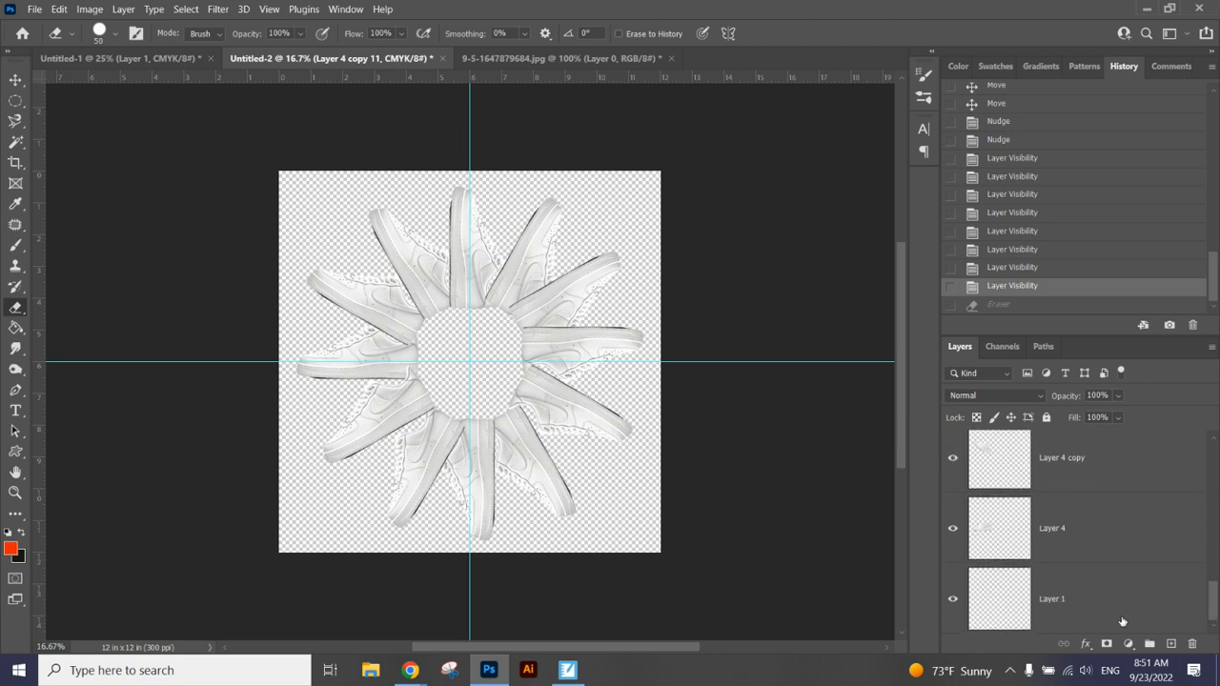
left_click(1102, 620, "shift")
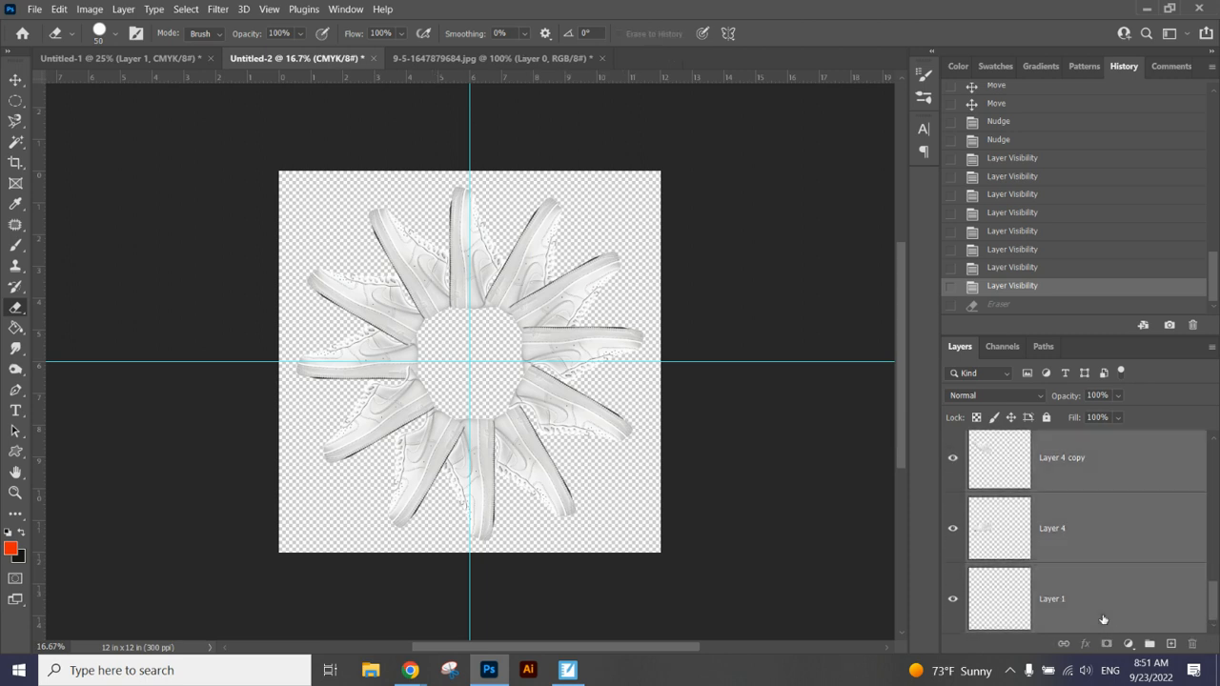
key("ctrl+t")
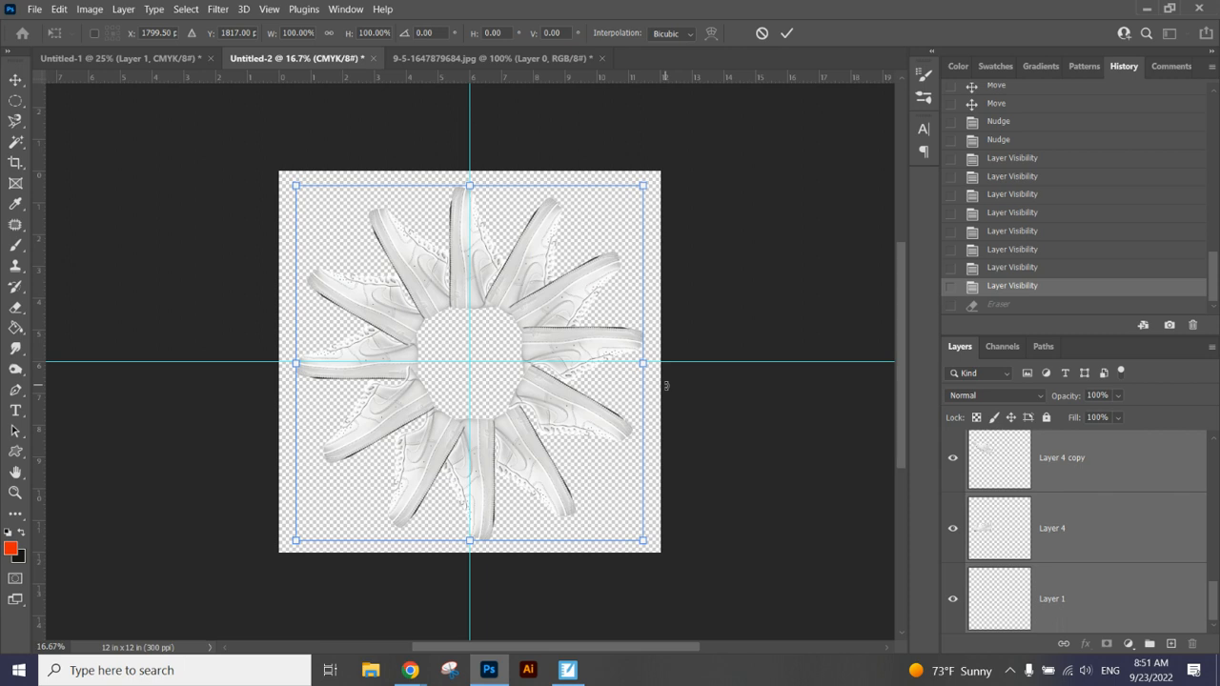
key("Return")
key("e")
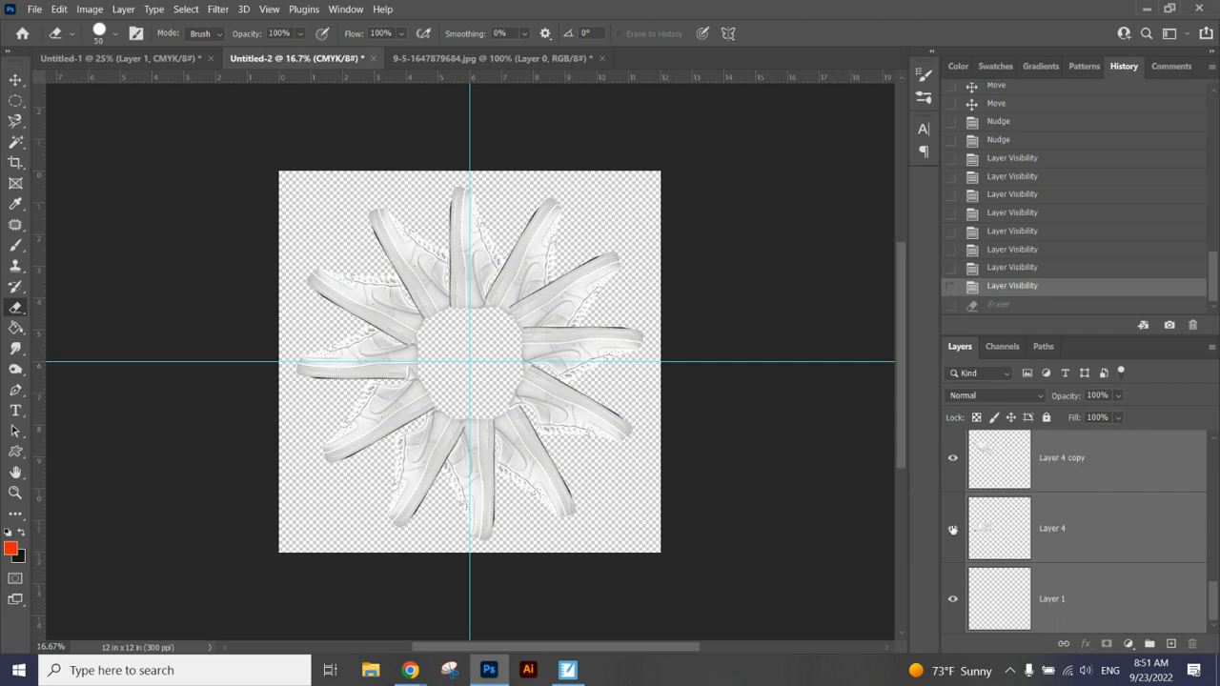
Step: Set the foreground colour to black and fill the background layer, Layer 1, with it using the Paint Bucket
left_click_drag(1215, 603, 1177, 615)
left_click(1125, 615)
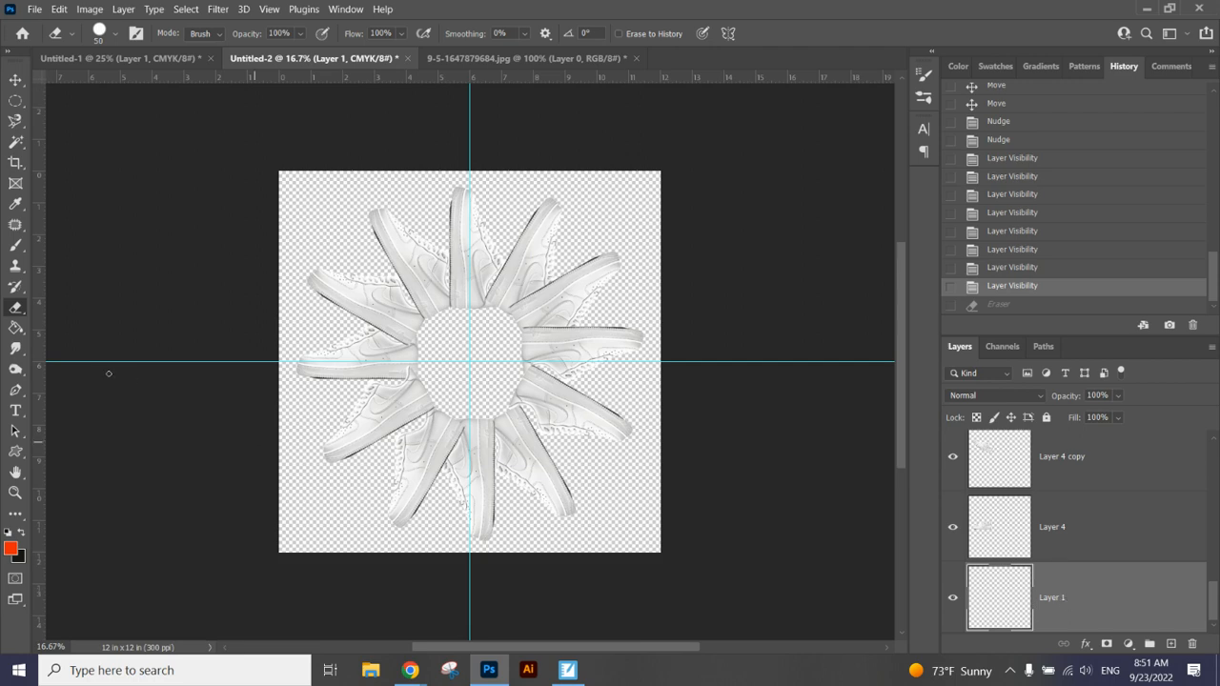
key("i")
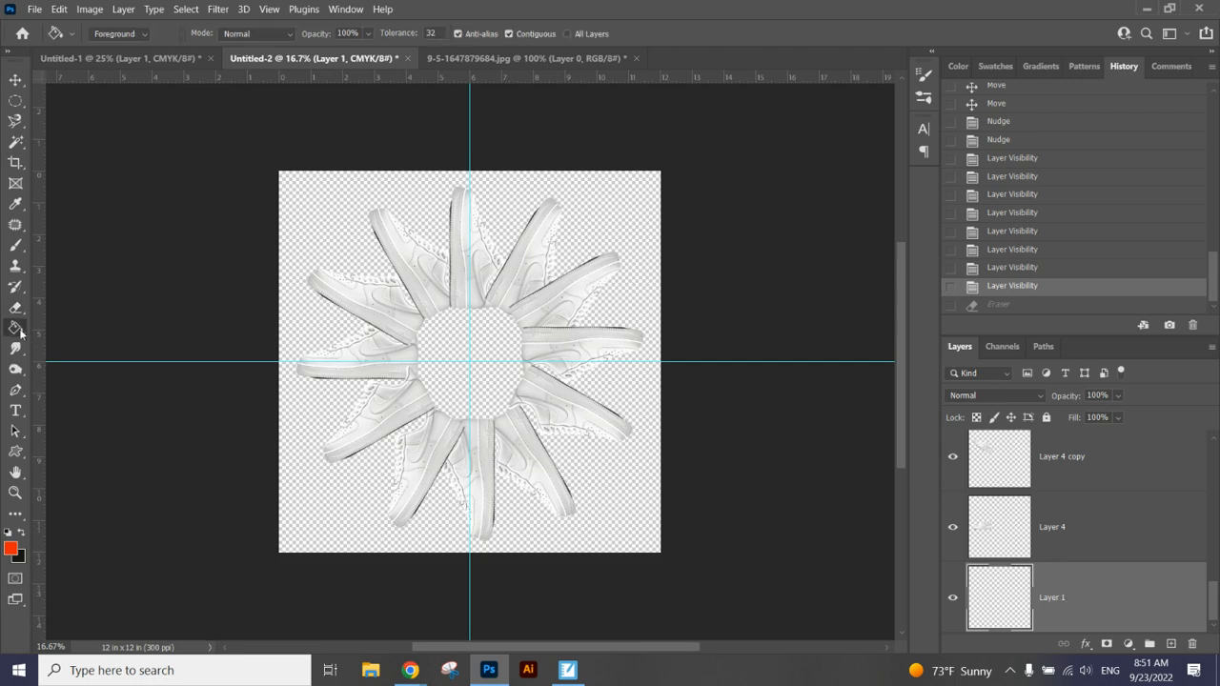
left_click(10, 549)
left_click_drag(485, 299, 360, 362)
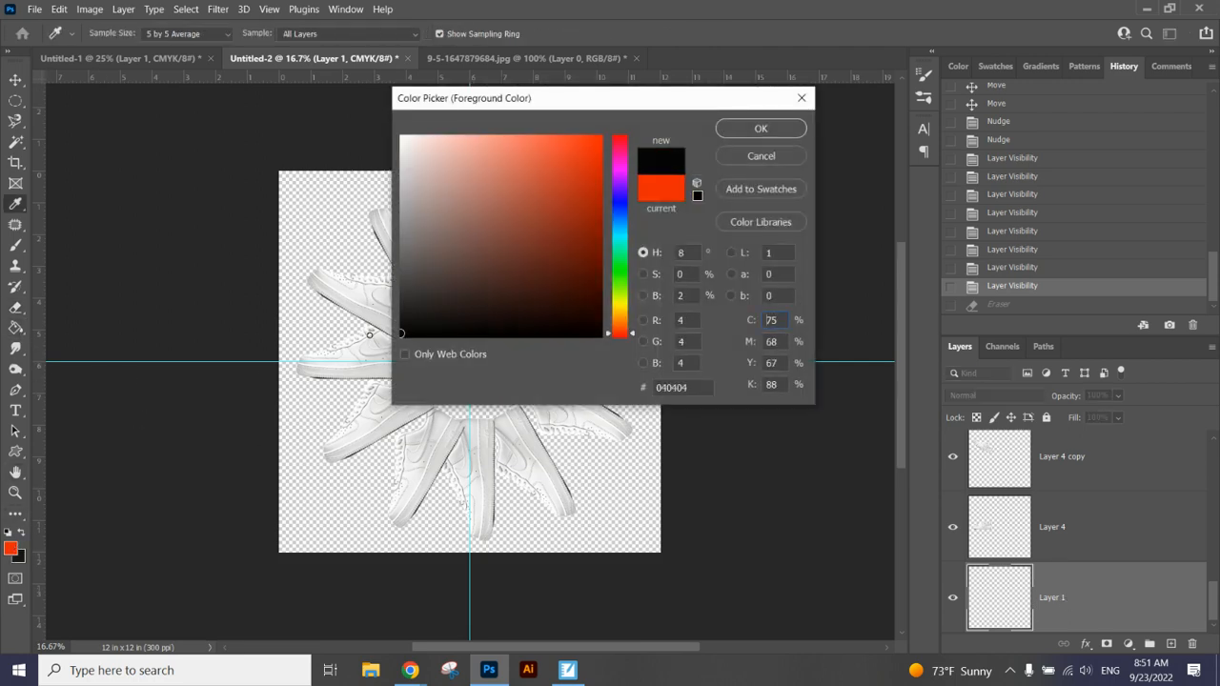
left_click(730, 130)
key("g")
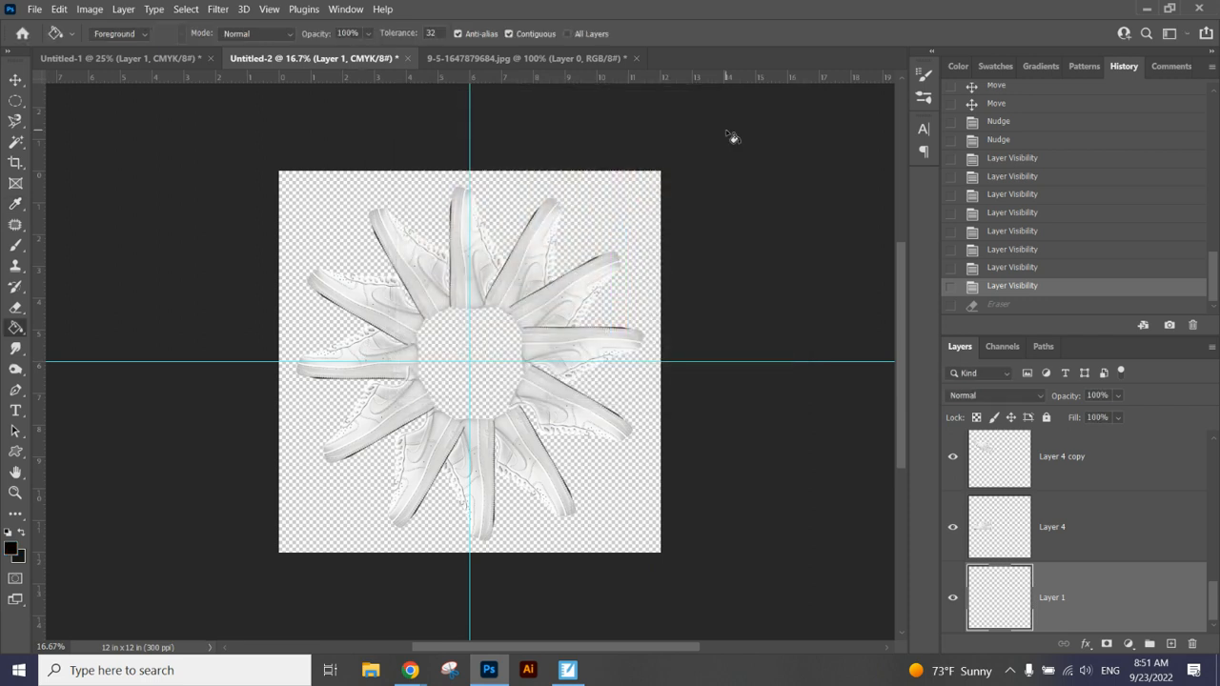
left_click(652, 234)
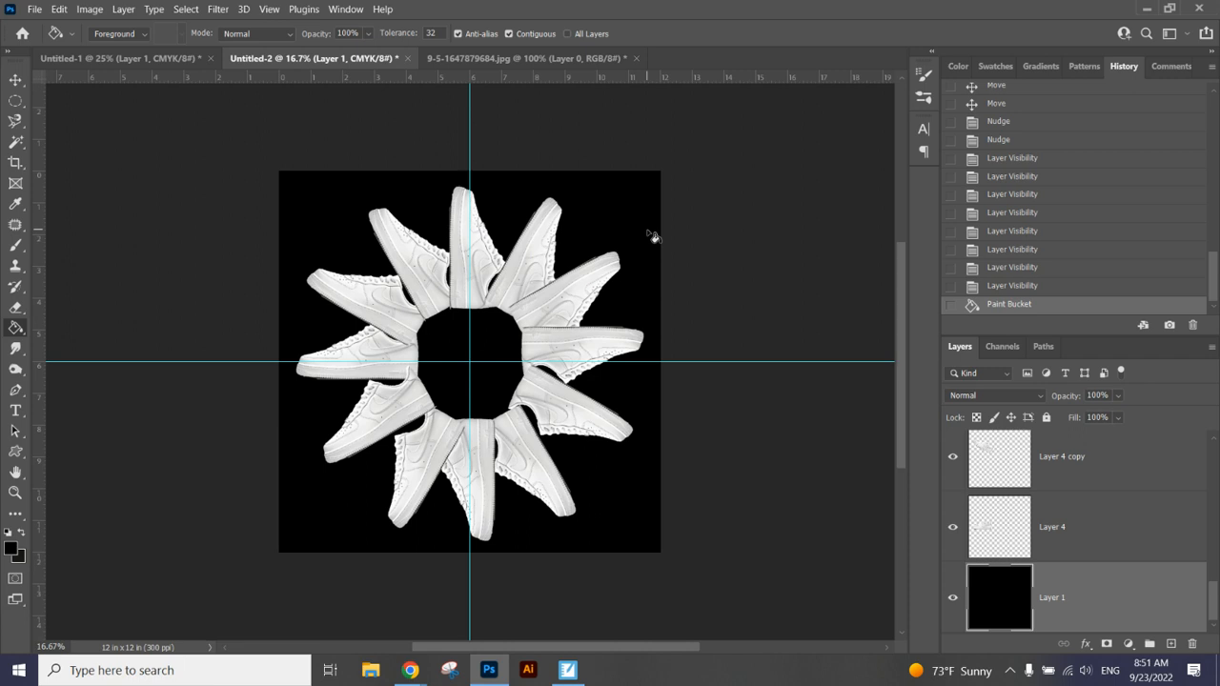
Step: Try a reddish-brown brush stroke on Layer 1 behind the shoes near the ring's centre, and undo it
key("ctrl+plus")
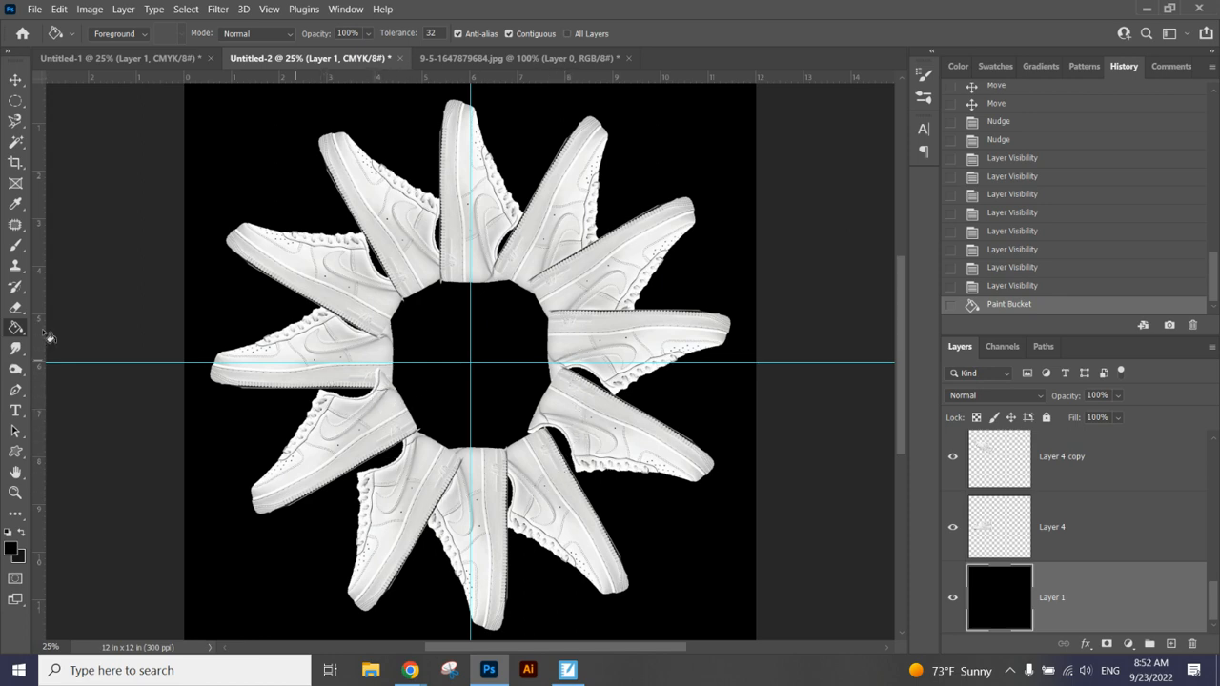
left_click(15, 245)
left_click(14, 550)
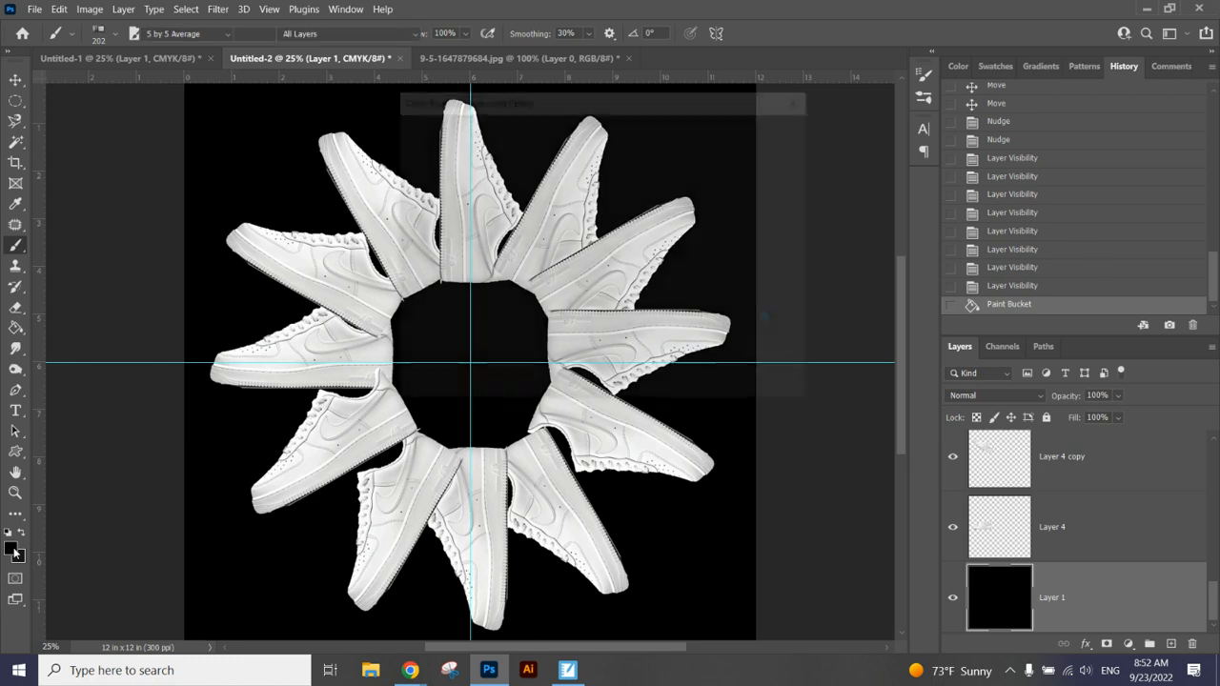
left_click(550, 189)
left_click(724, 138)
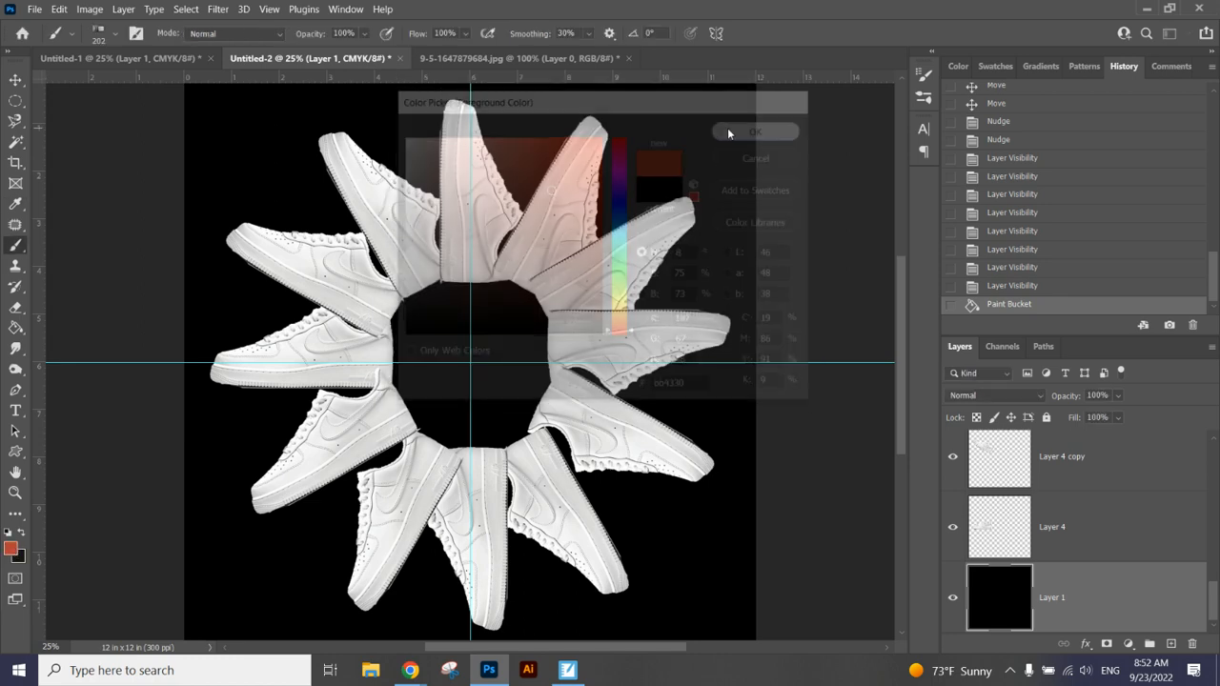
mouse_move(345, 391)
left_mouse_down()
mouse_move(418, 415)
mouse_move(402, 353)
left_mouse_up()
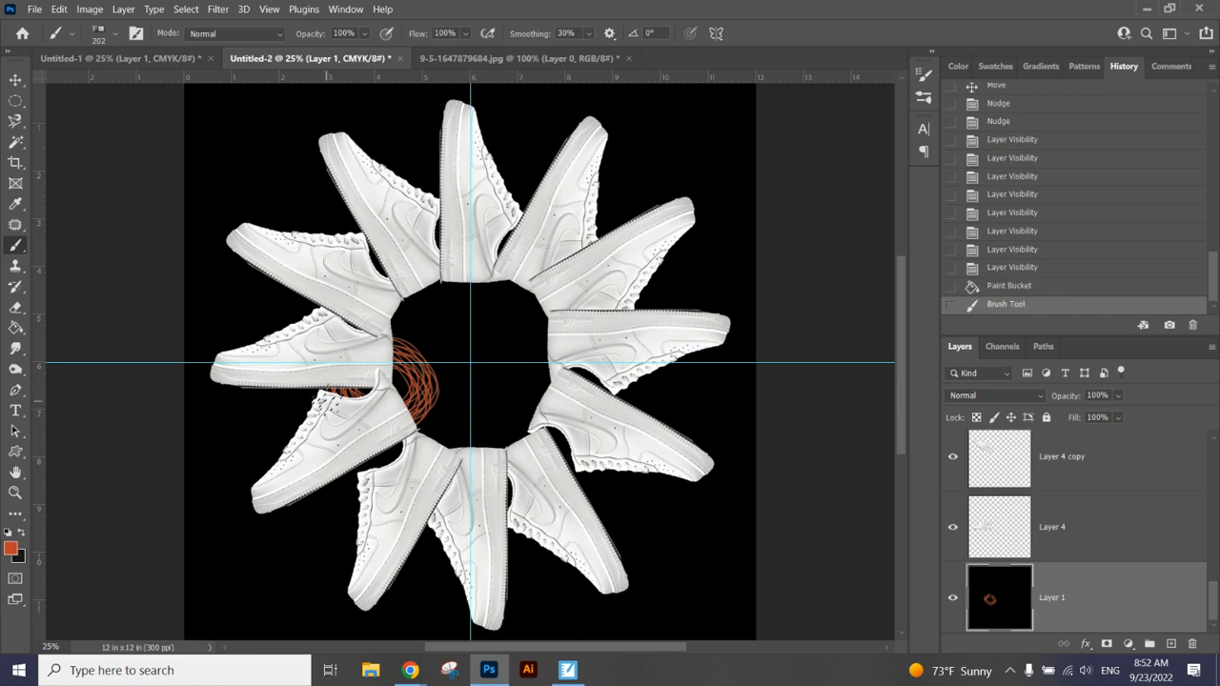
key("ctrl+z")
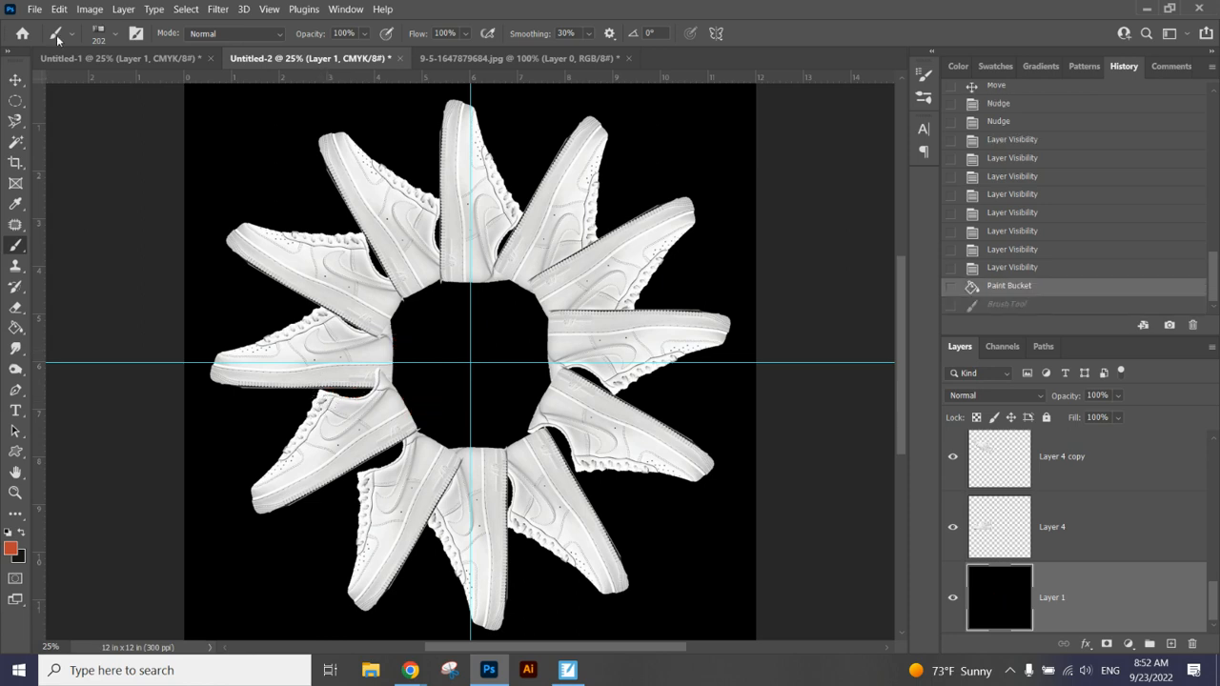
Step: Select the lower-left shoe's layer, Layer 4 copy 11, from the canvas and toggle its visibility to verify the selection
left_click(15, 78)
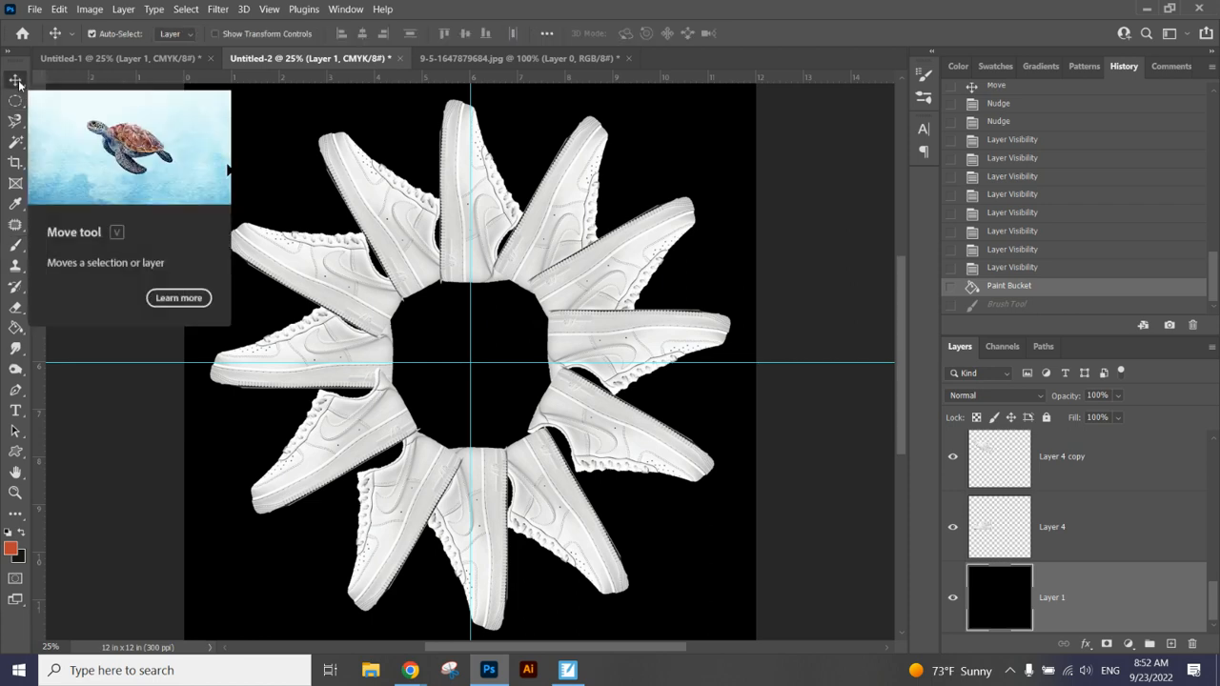
right_click(350, 432)
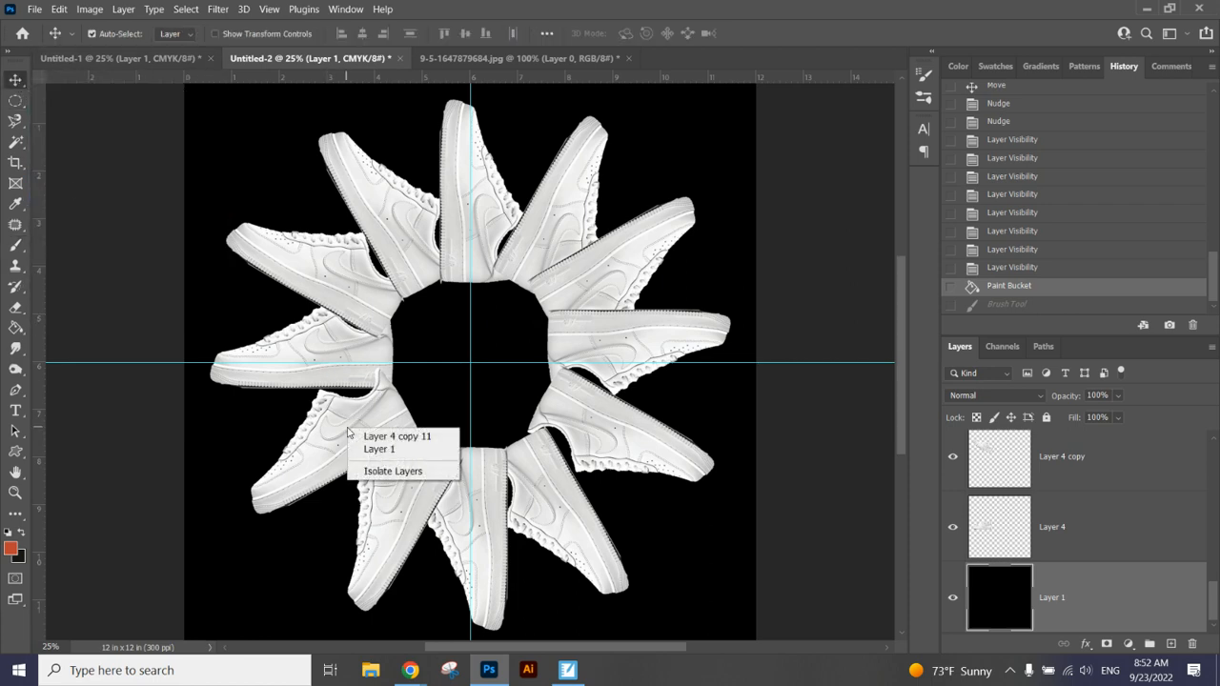
left_click(404, 439)
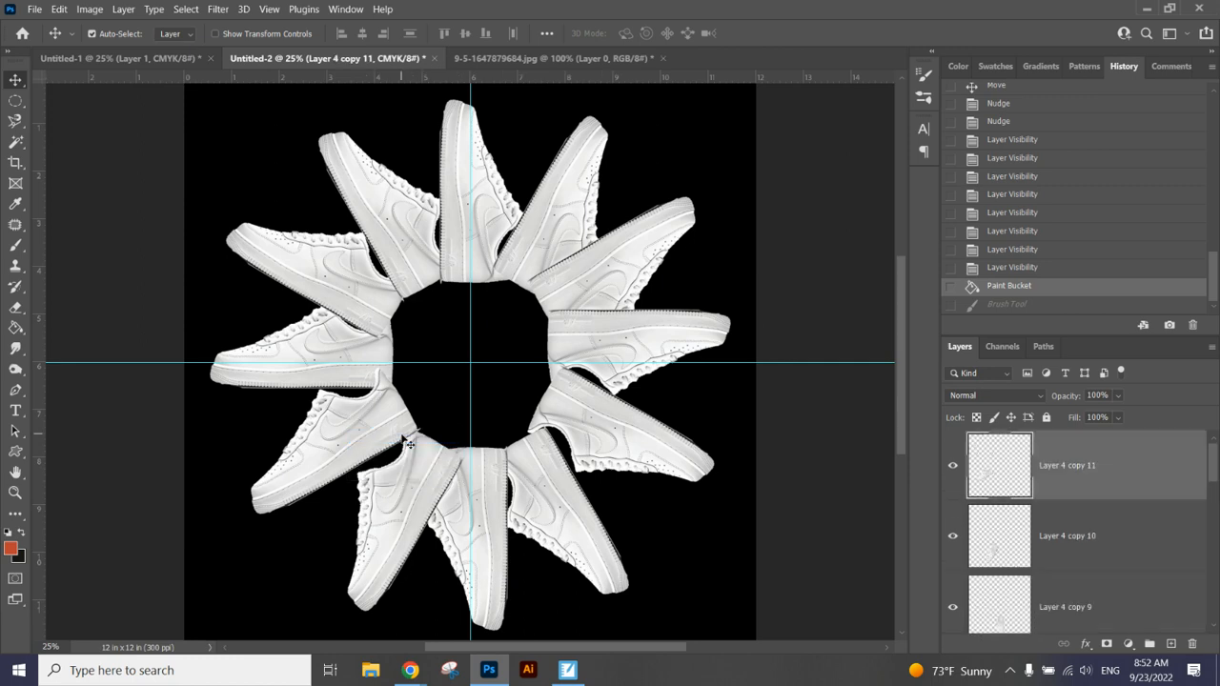
left_click(954, 468)
left_click(953, 468)
left_click(953, 469)
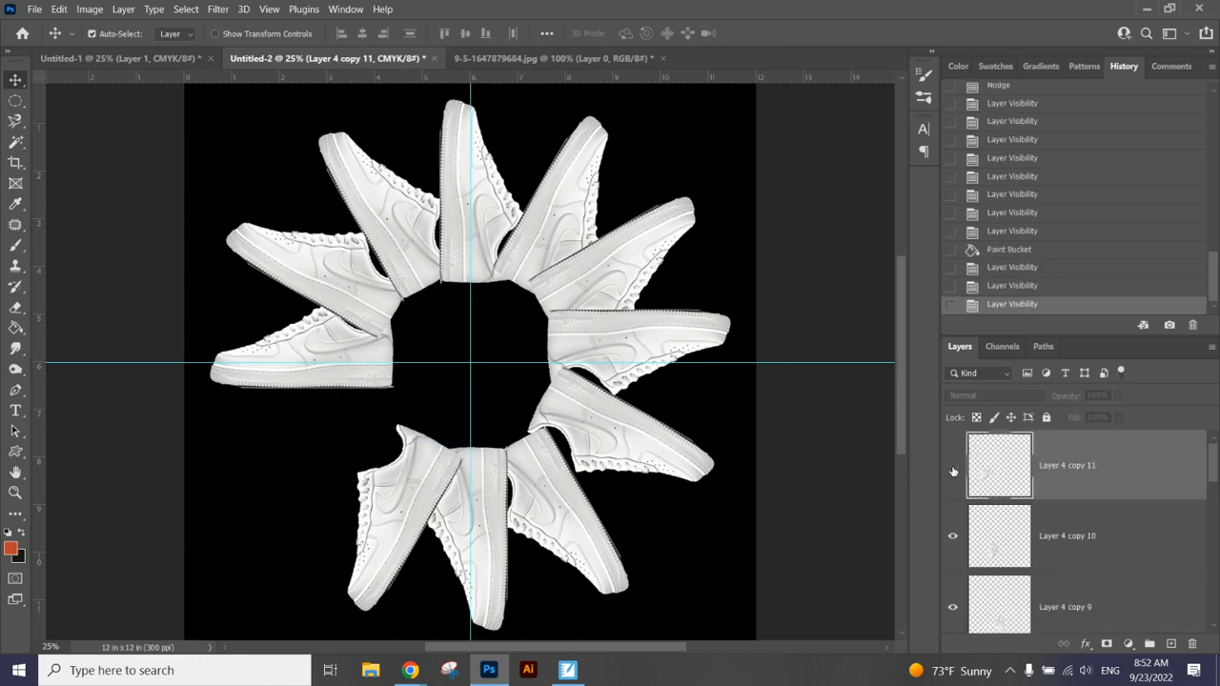
left_click(953, 469)
left_click(953, 469)
left_click(953, 469)
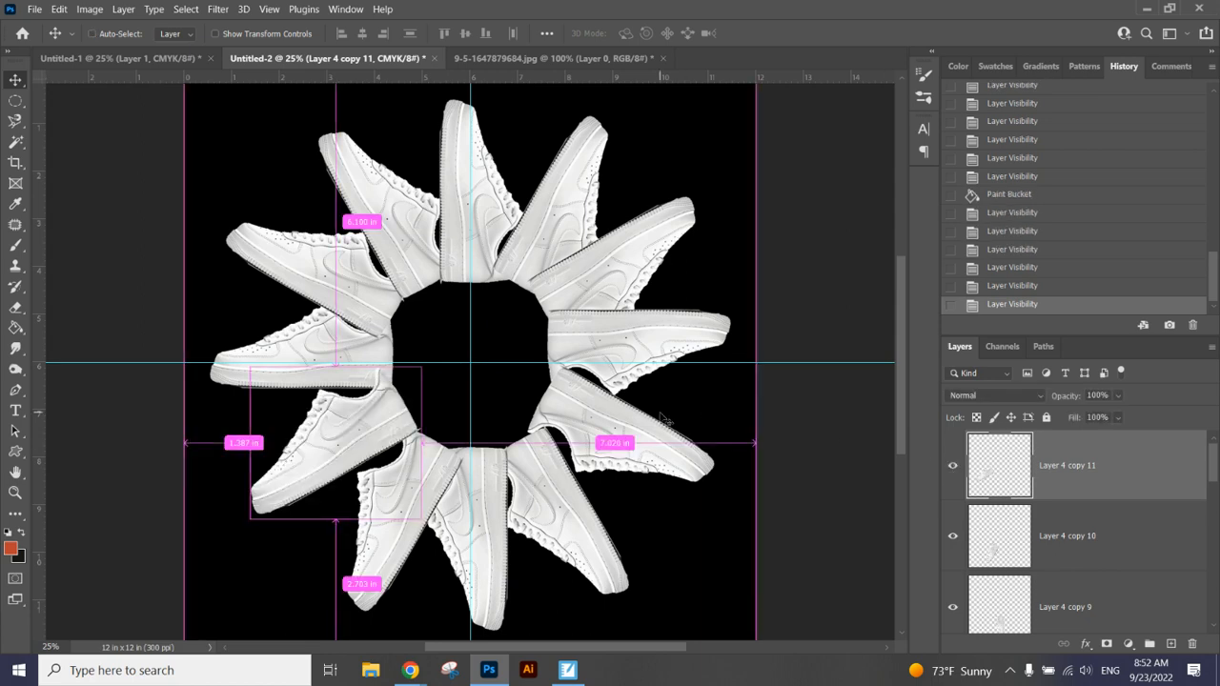
Step: Set the Eraser to the Hard Round default brush for cleaning up the shoe edges around the ring's centre
key("ctrl+plus")
key("ctrl+plus")
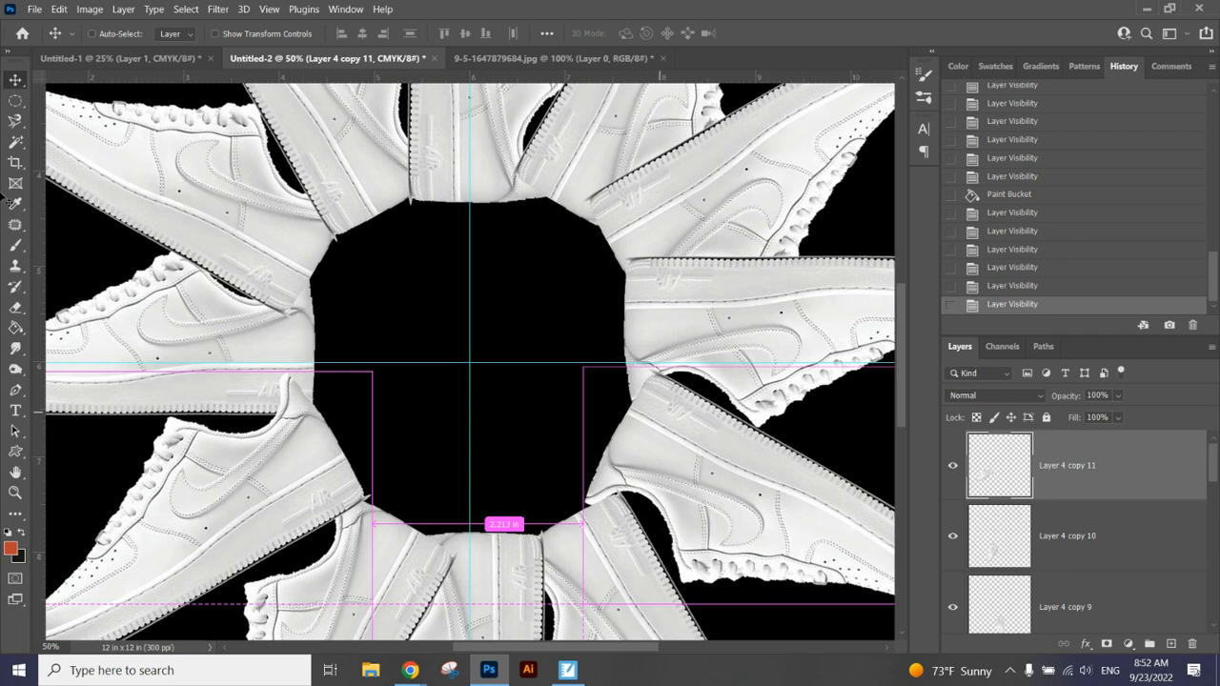
left_click(15, 307)
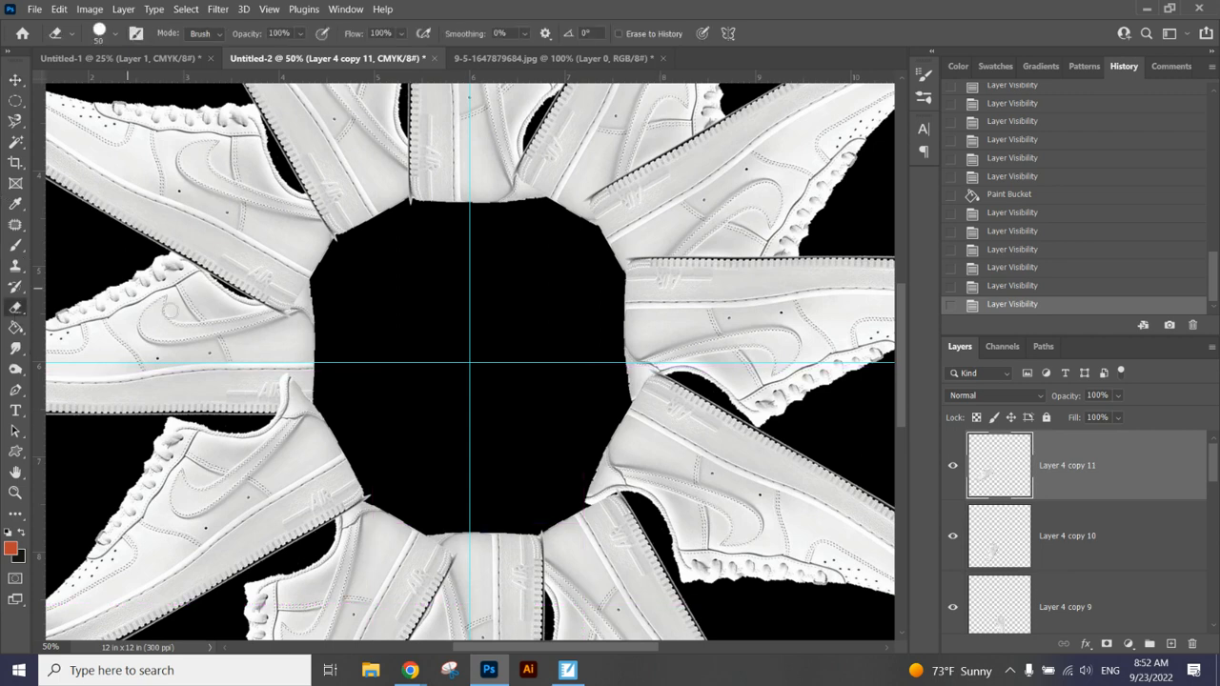
left_click(115, 34)
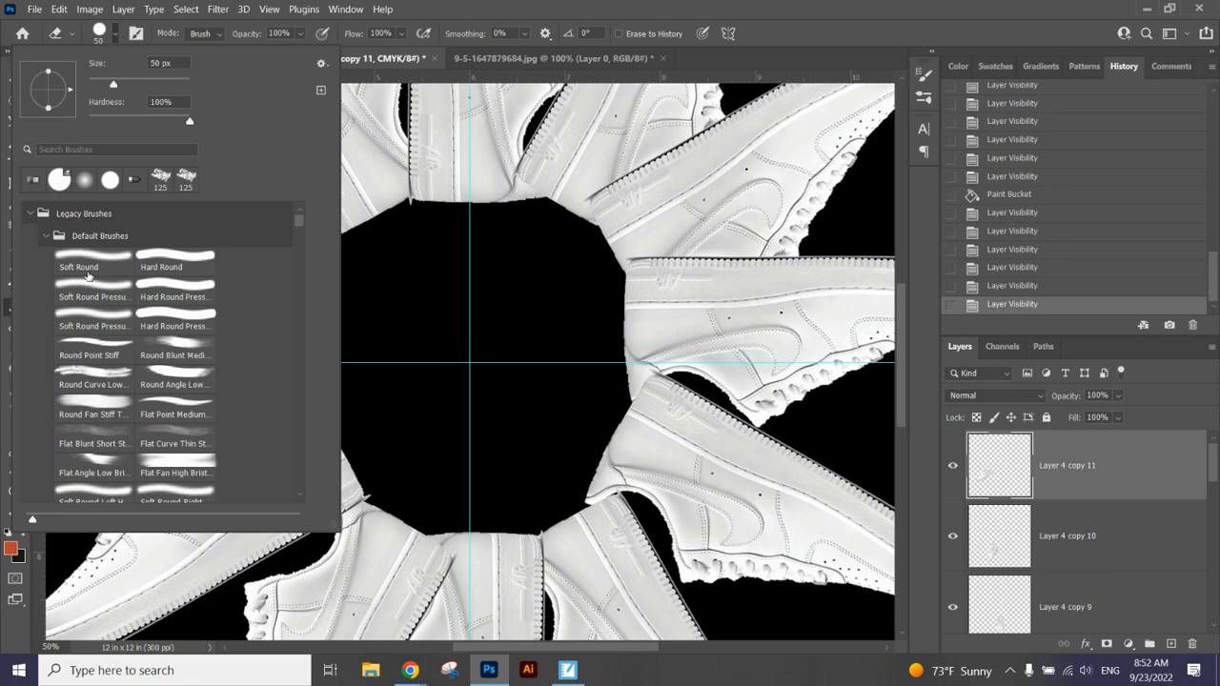
left_click(165, 255)
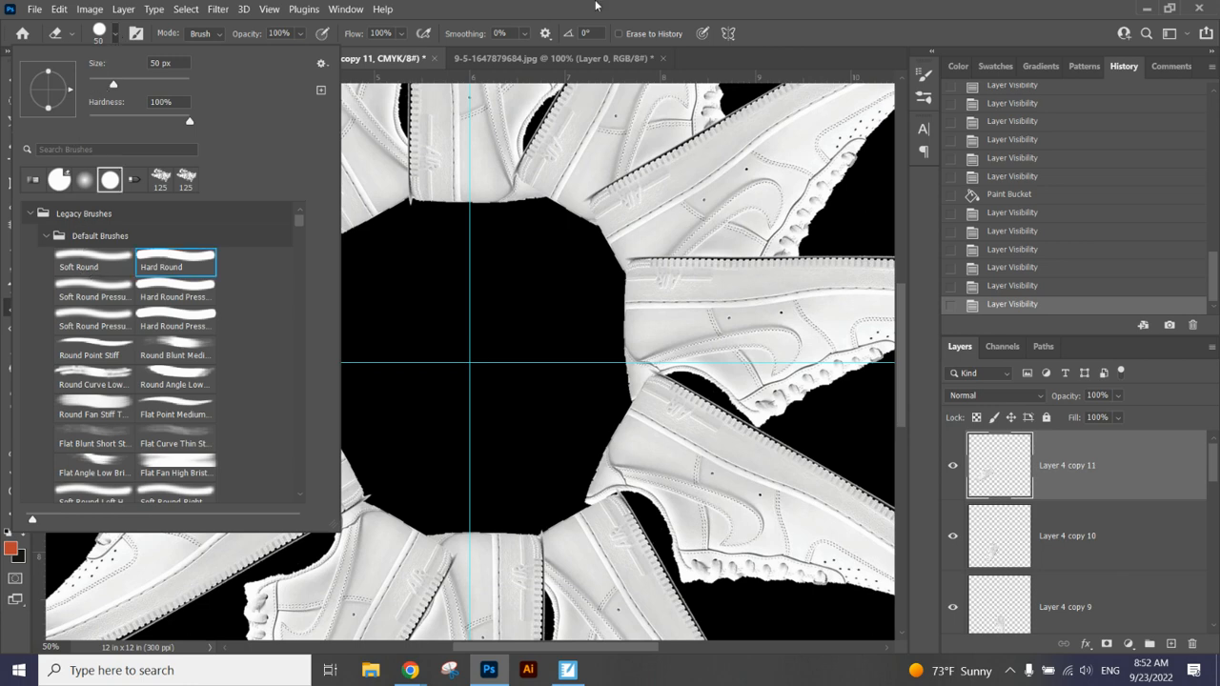
Step: Erase the lower-left shoe's heel tip where it overlaps the neighbouring shoe's sole on Layer 4 copy 11, and undo the last extra stroke
key("Return")
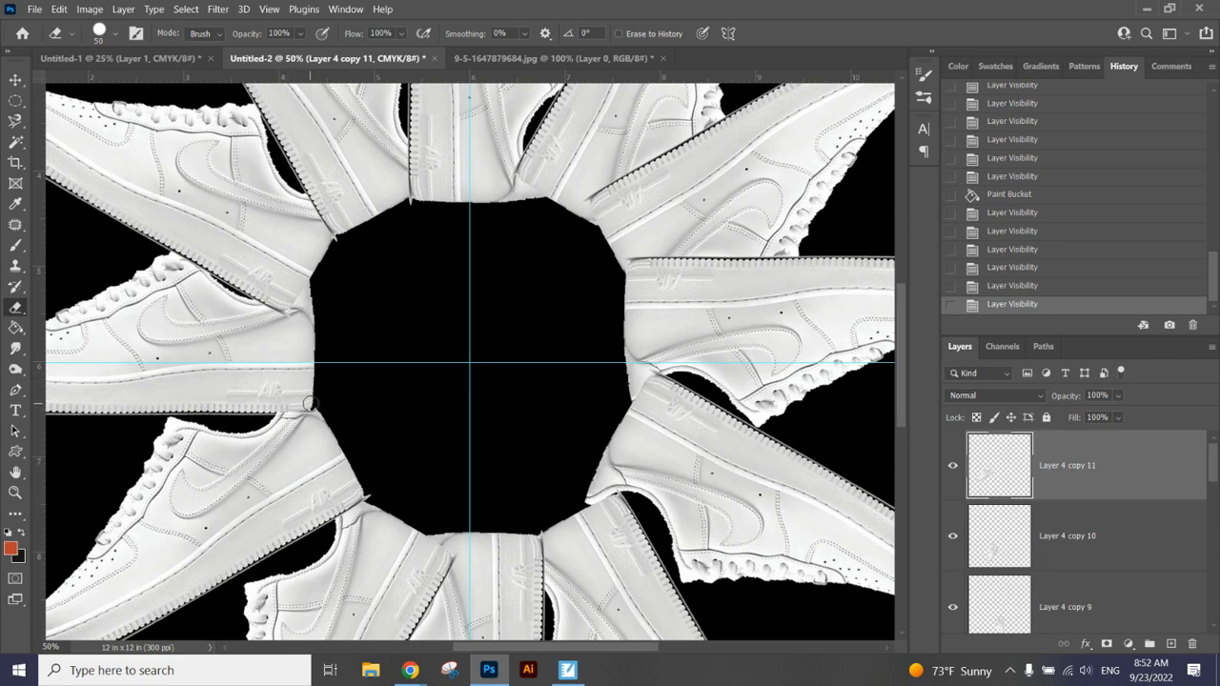
left_click(275, 405)
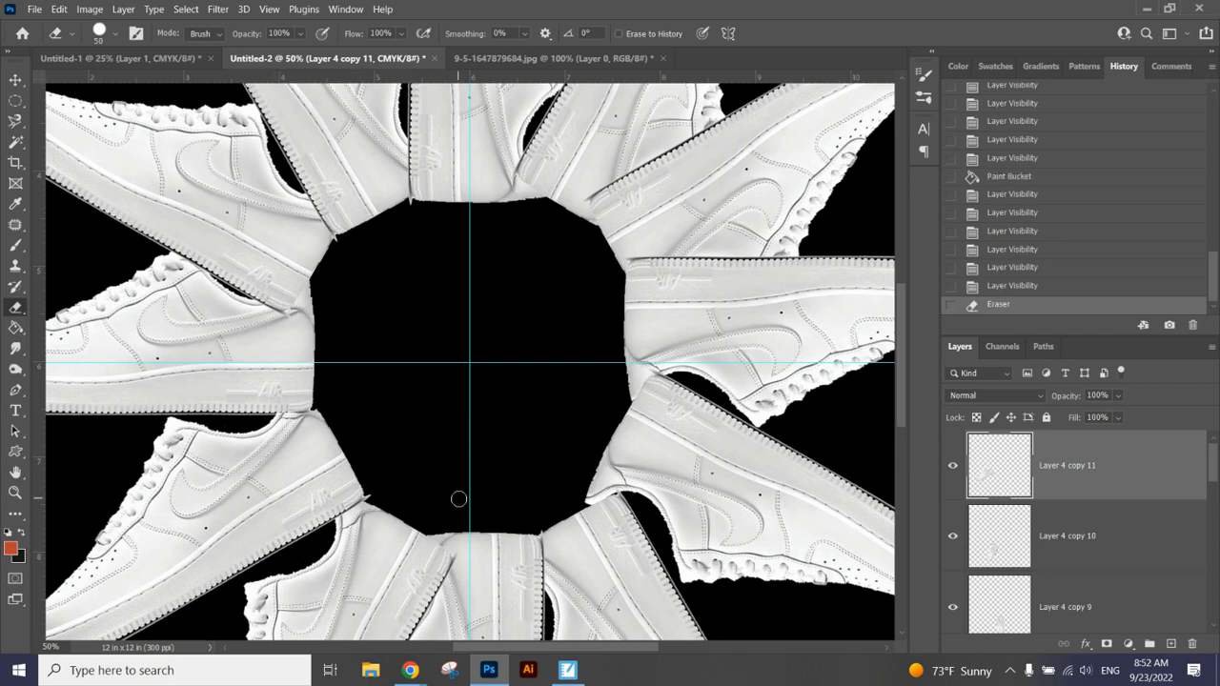
key("ctrl+z")
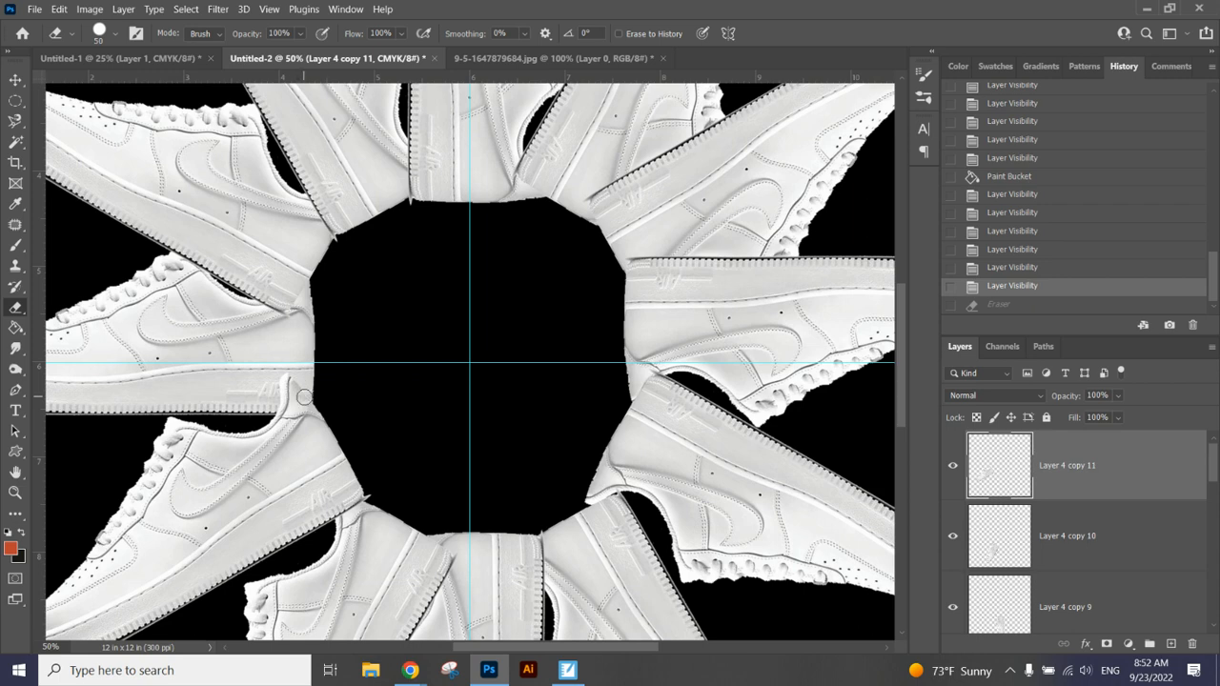
mouse_move(283, 400)
left_mouse_down()
mouse_move(285, 373)
mouse_move(300, 388)
mouse_move(282, 408)
mouse_move(298, 405)
left_mouse_up()
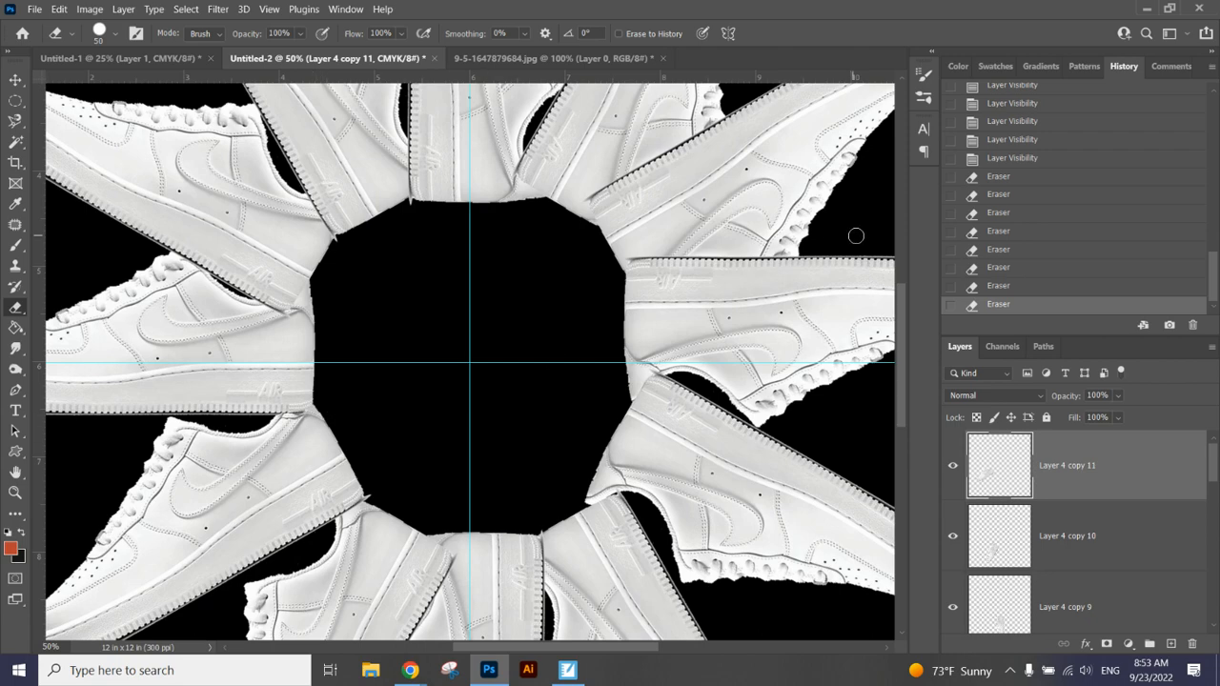
left_click(978, 286)
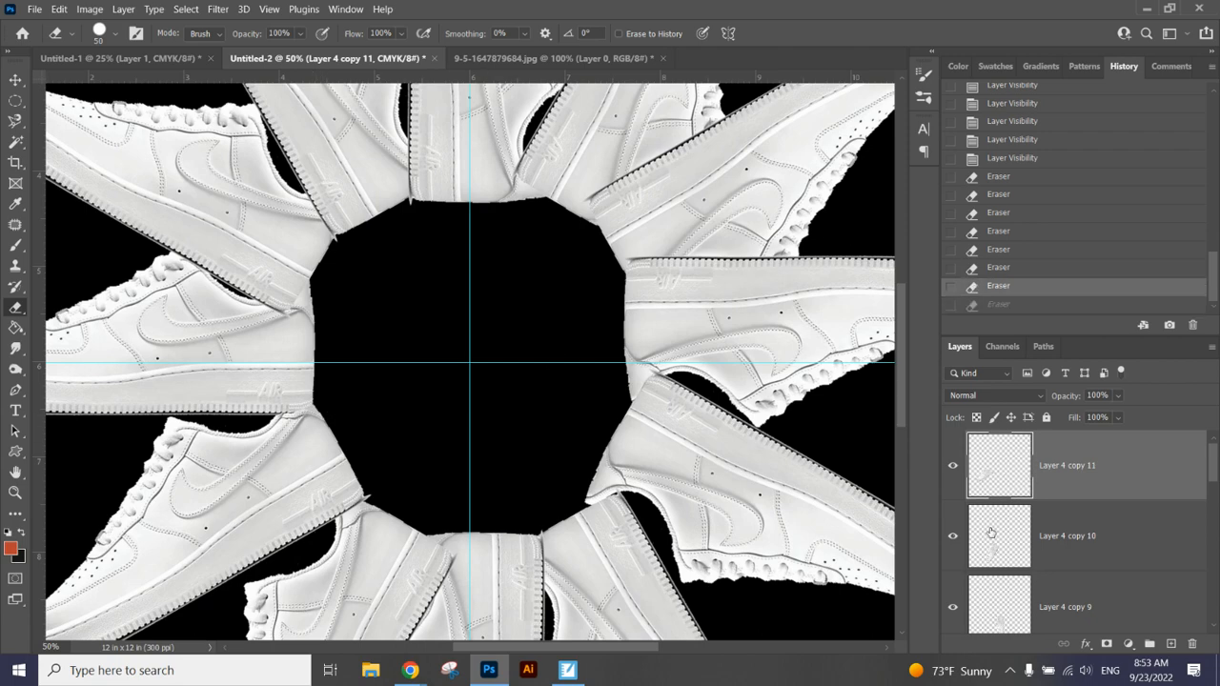
Step: Hide and show Layer 4 copy 11 repeatedly to check which shoe in the ring it holds
key("ctrl+minus")
key("ctrl+minus")
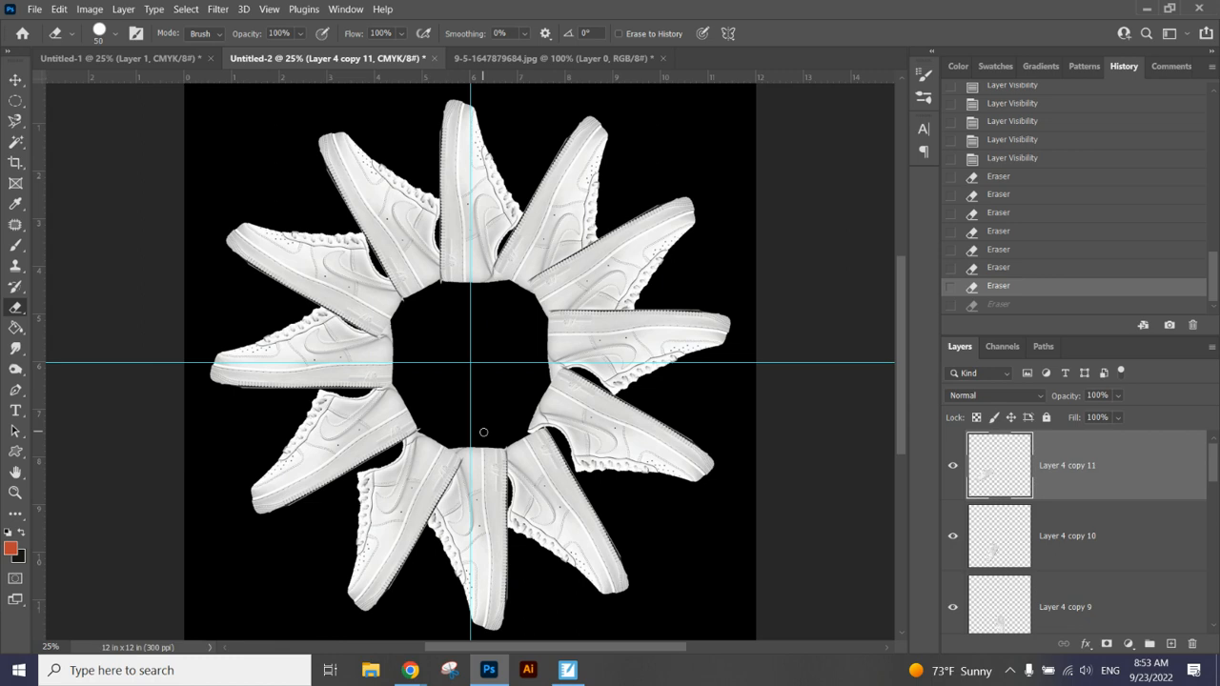
left_click(953, 466)
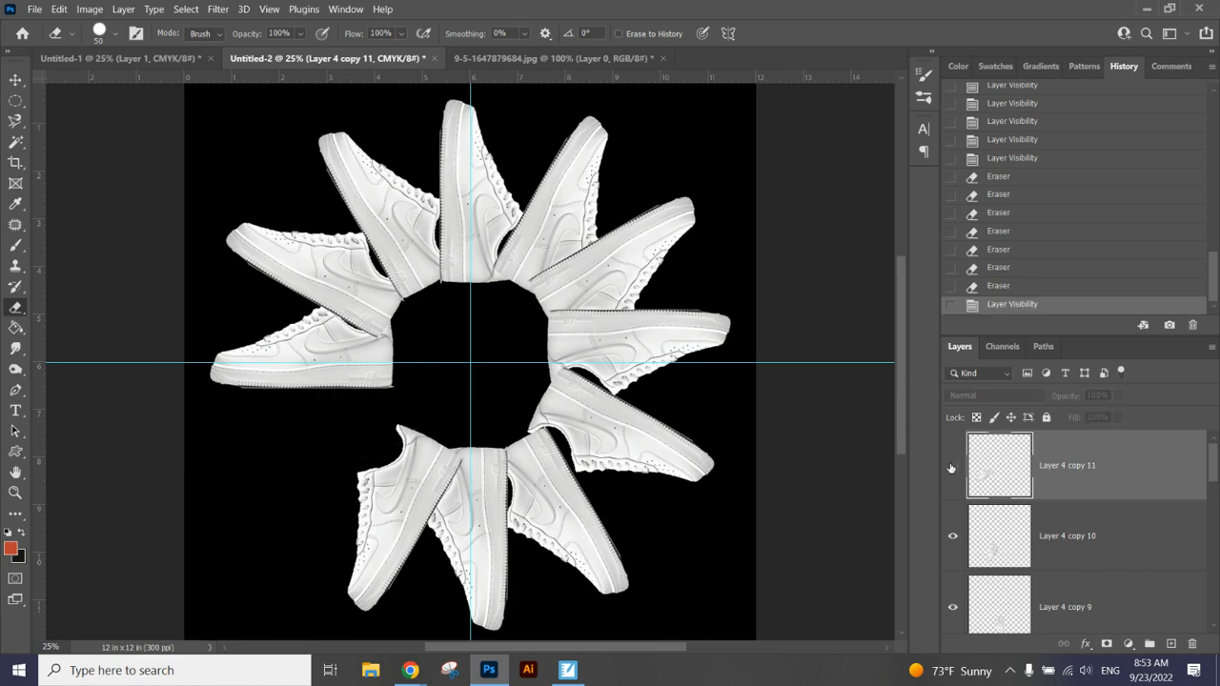
left_click(953, 467)
left_click(952, 466)
left_click(953, 466)
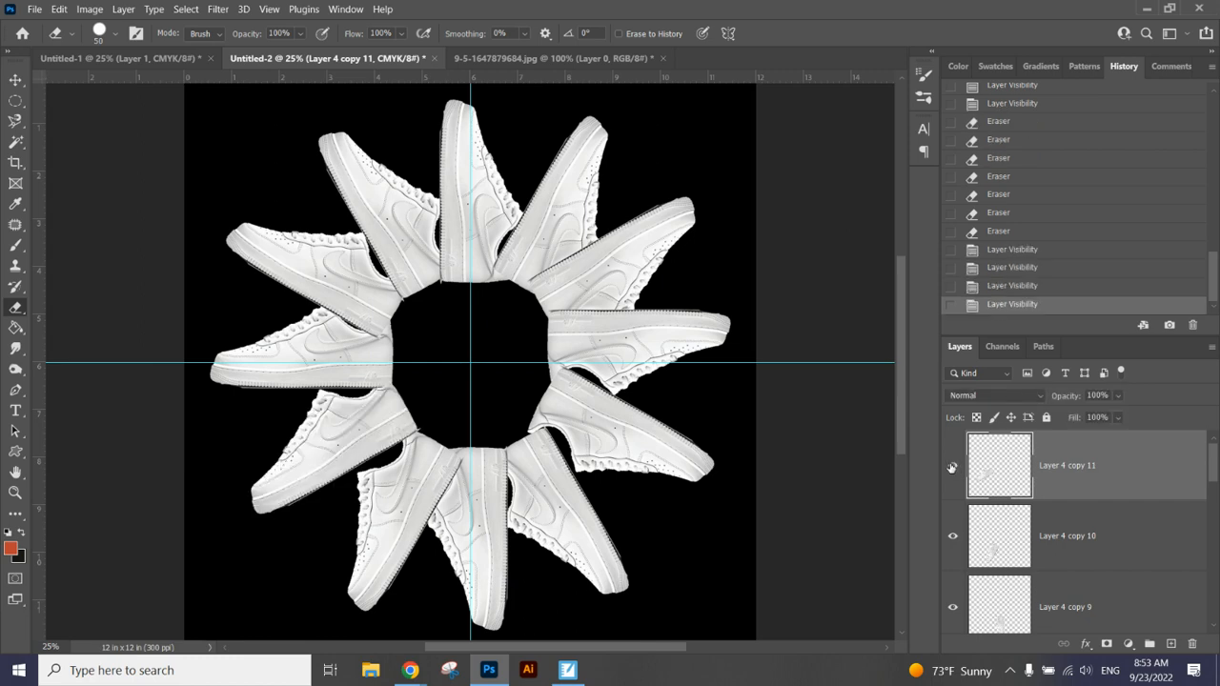
Step: With the Move tool, pick Layer 4 copy 11 from the layers listed under the lower-left shoe on the canvas
left_click(15, 79)
right_click(355, 407)
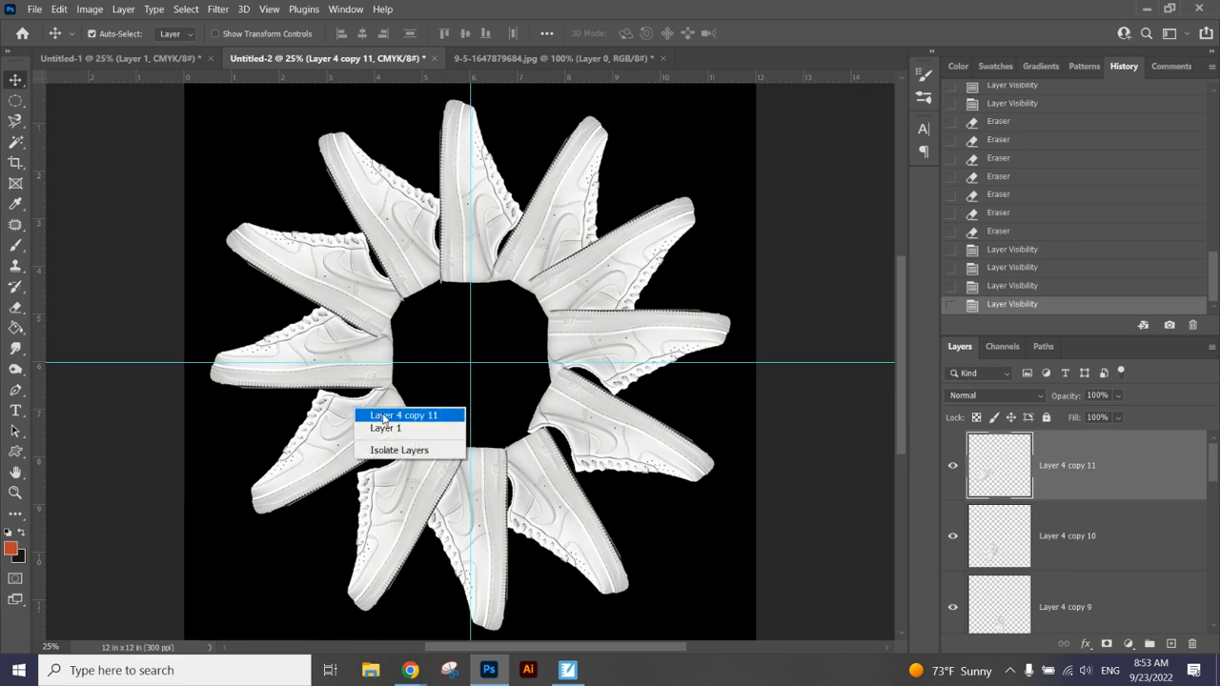
left_click(388, 421)
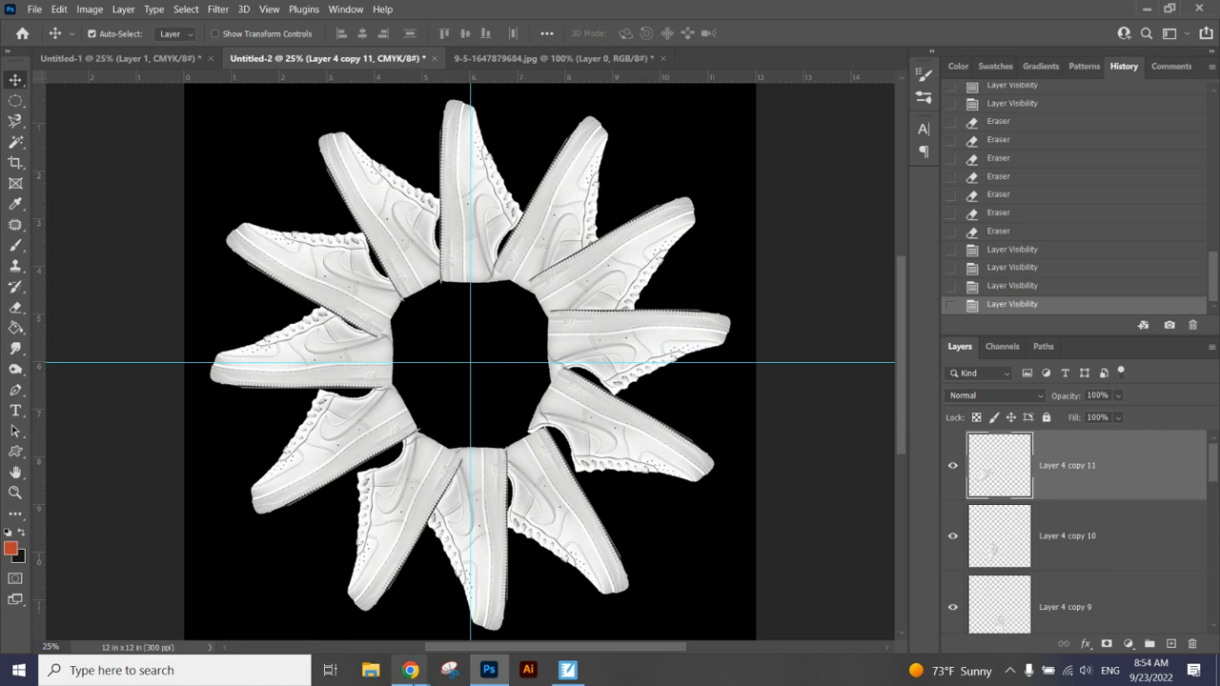
mouse_move(411, 674)
left_click(324, 602)
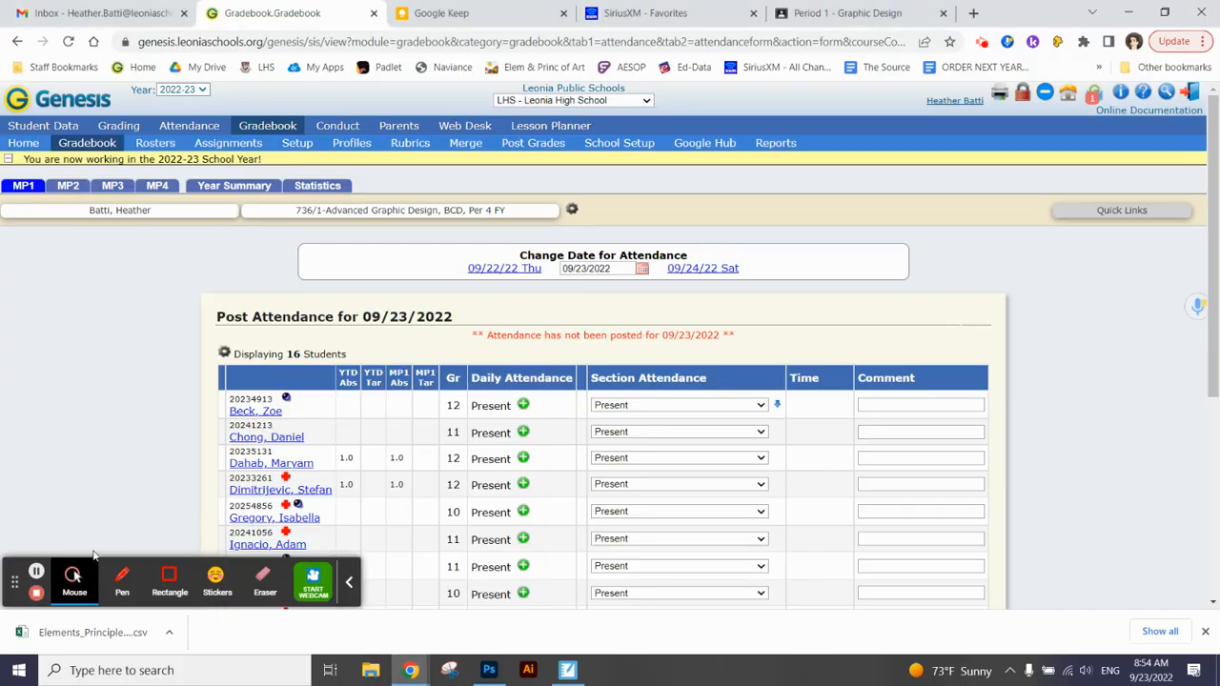